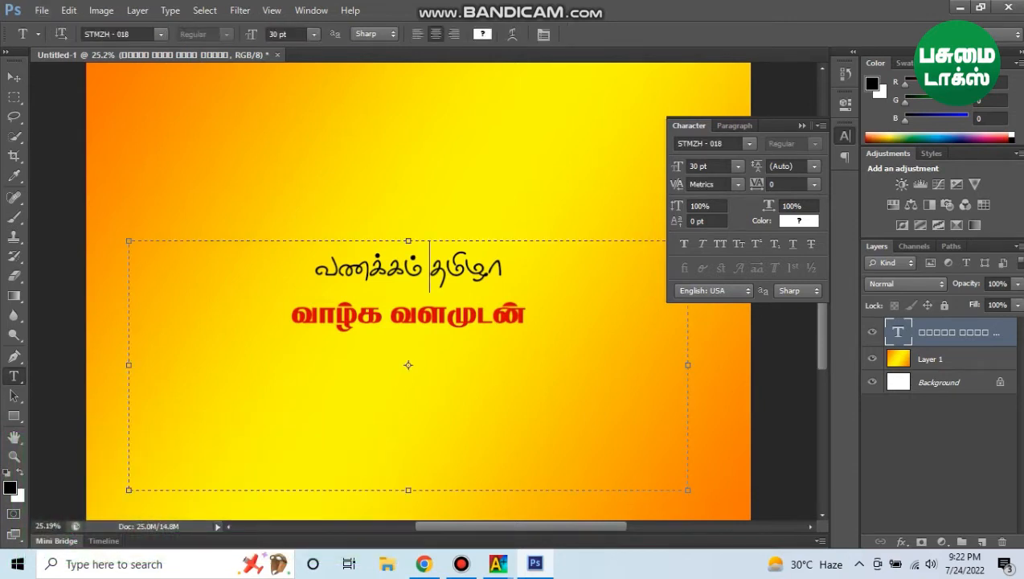
pyautogui.hotkey('ctrl', 'a')
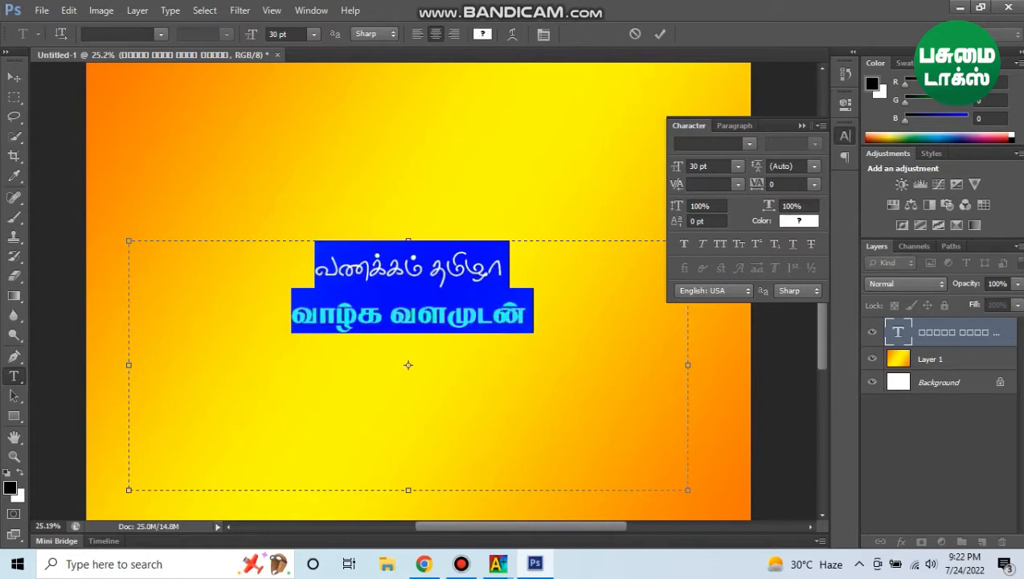
# - Open the azhagi.com result on how to download, install and use Azhagi+ and go to its explanatory steps
pyautogui.moveTo(285, 114); pyautogui.dragTo(143, 114)
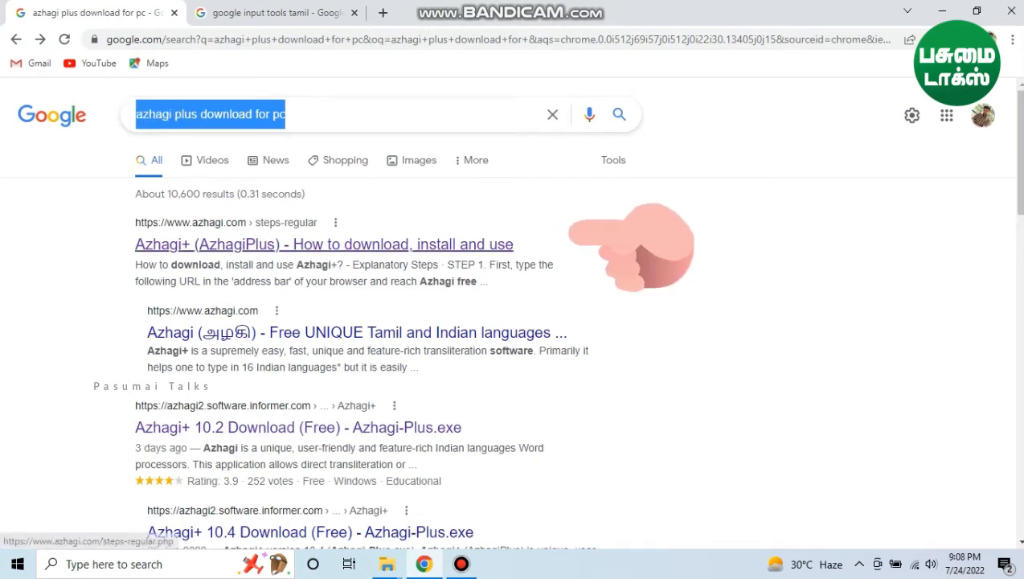
pyautogui.click(483, 244)
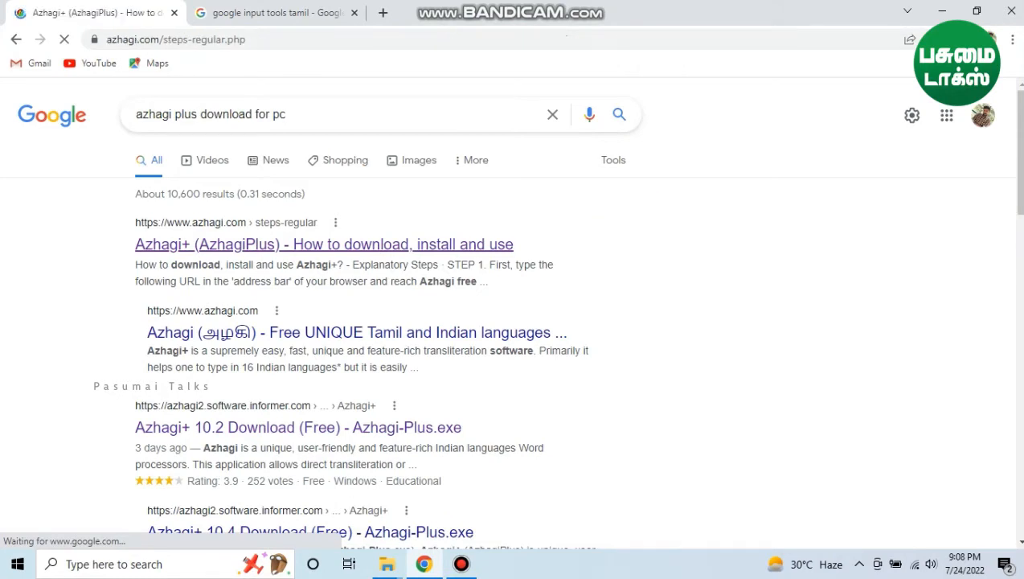
pyautogui.scroll(-1, 498, 313)
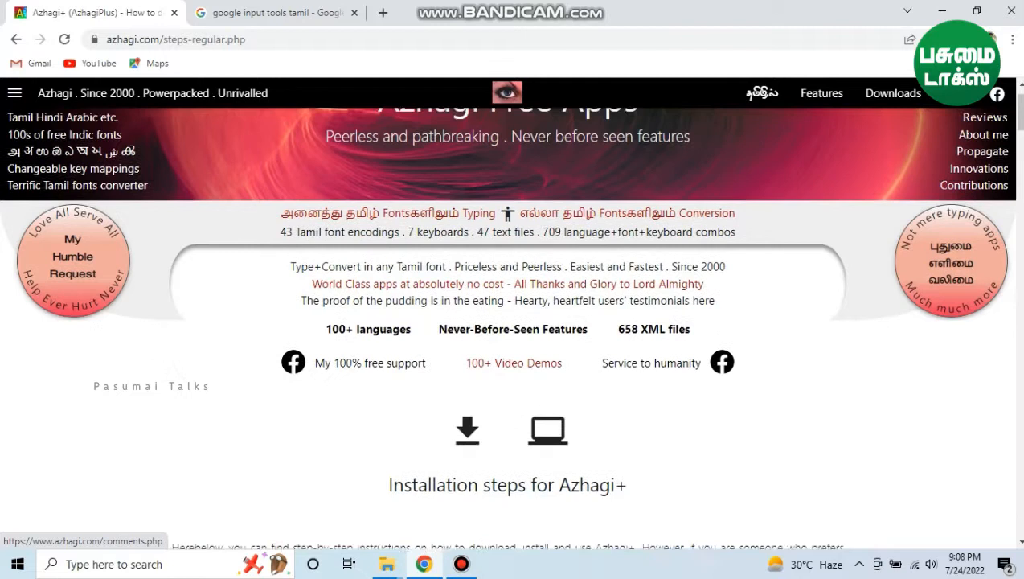
pyautogui.scroll(-6, 506, 322)
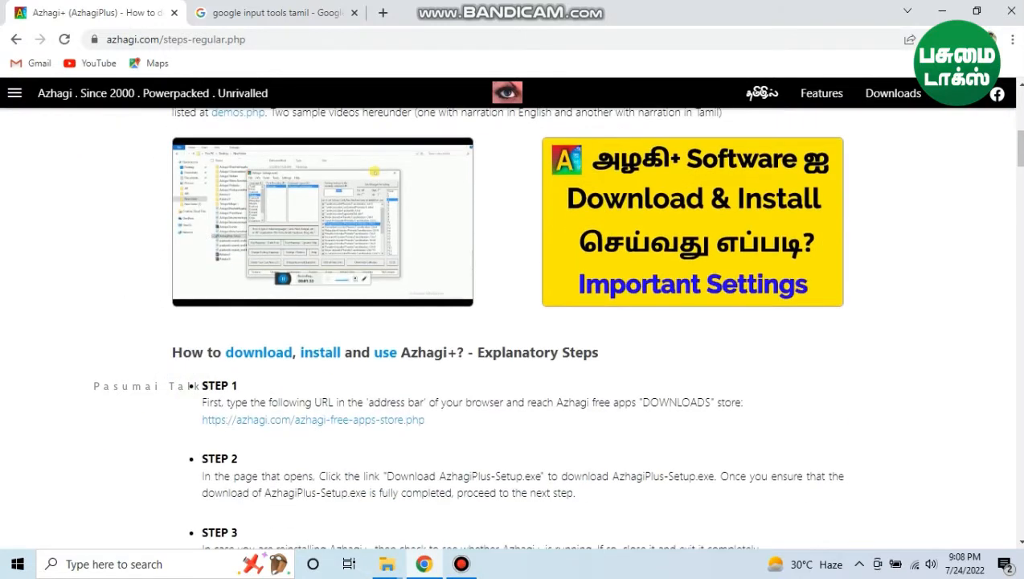
# - Follow the STEP 1 link to the Azhagi free apps store and download AzhagiPlus-Setup.exe
pyautogui.click(314, 420)
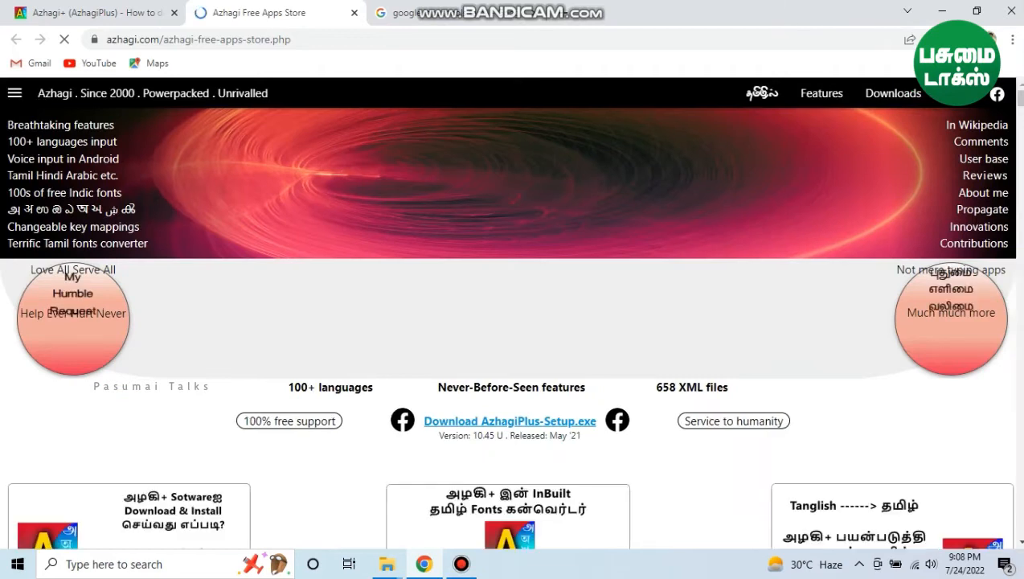
pyautogui.scroll(-3, 508, 321)
pyautogui.click(508, 195)
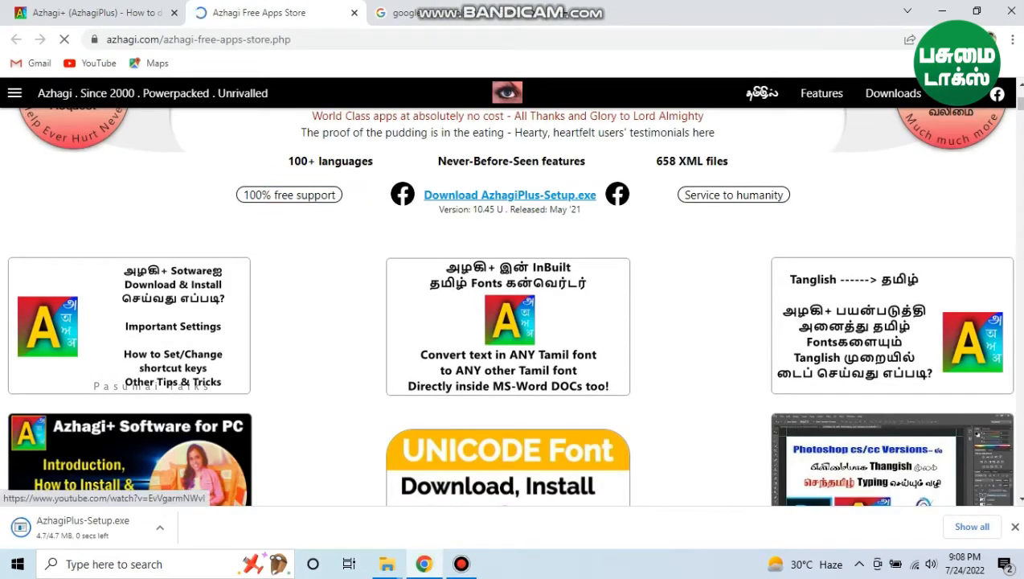
# - Open the Downloads folder in File Explorer and run AzhagiPlus-Setup
pyautogui.click(160, 527)
pyautogui.click(201, 474)
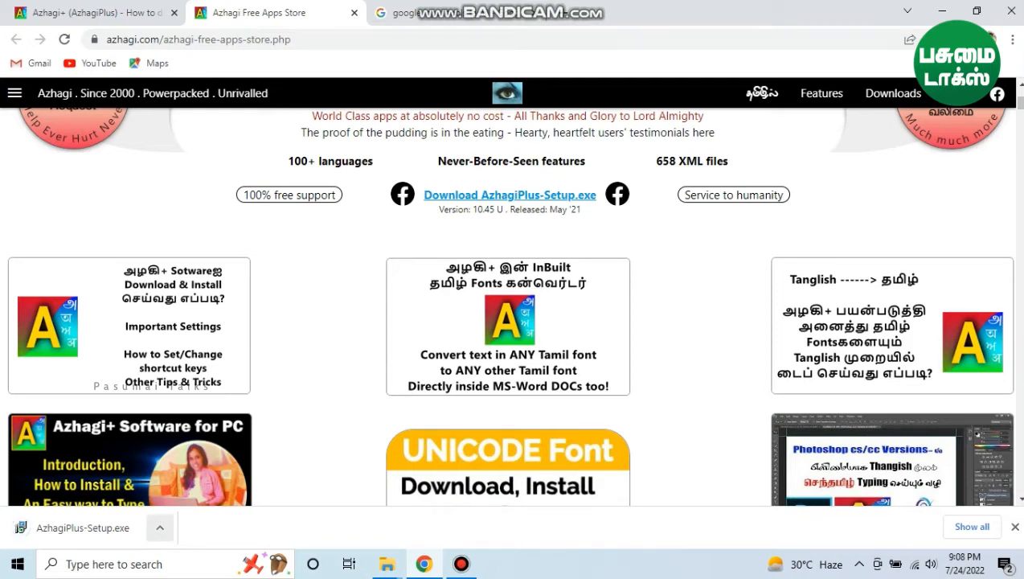
pyautogui.click(387, 564)
pyautogui.click(466, 495)
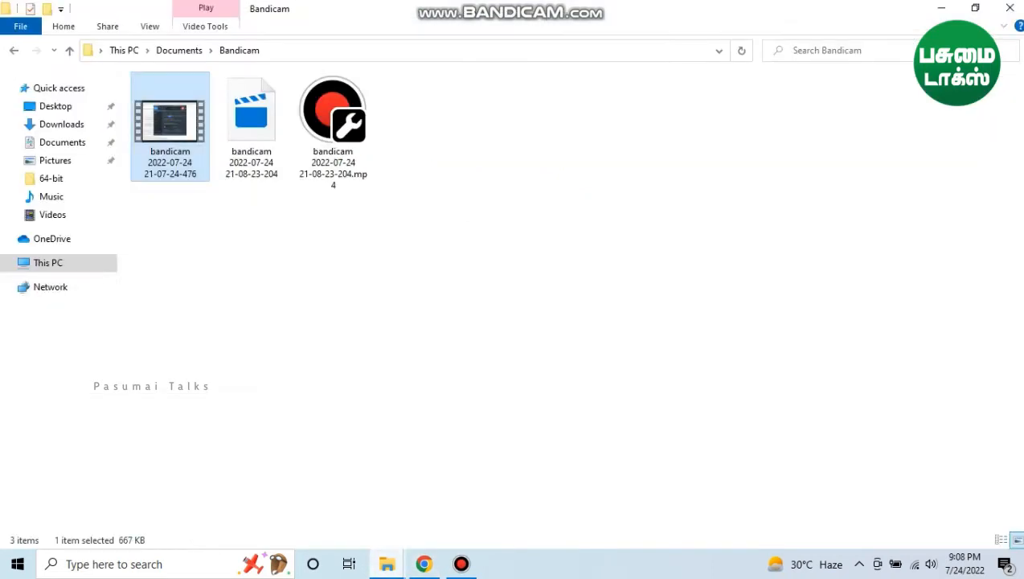
pyautogui.click(52, 215)
pyautogui.click(61, 124)
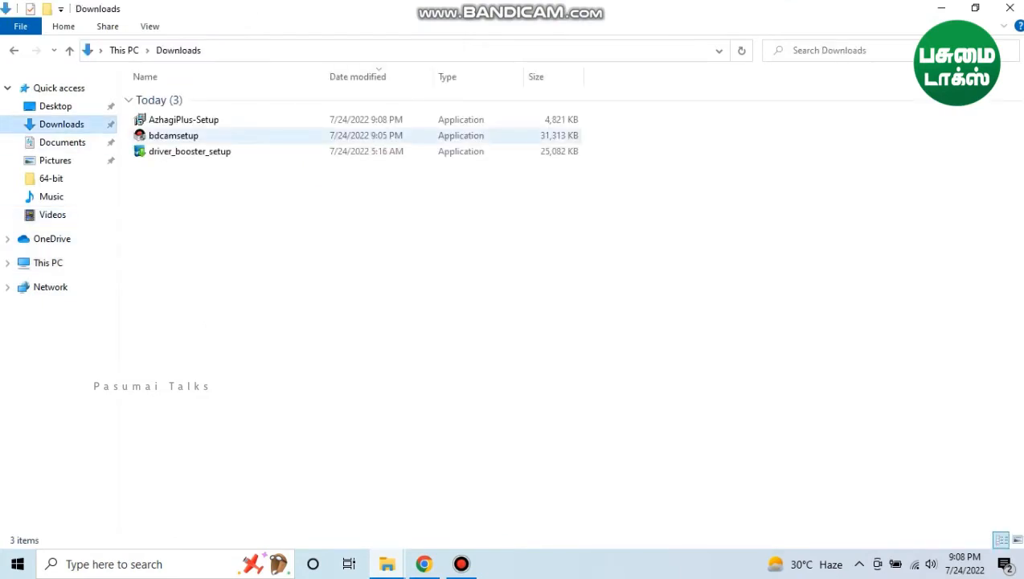
pyautogui.doubleClick(183, 120)
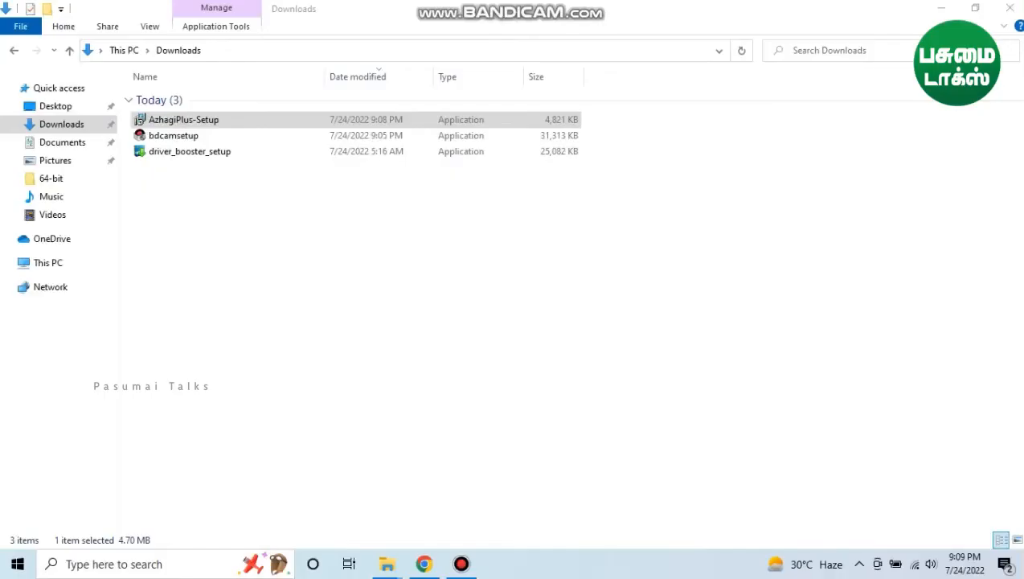
# - Install Azhagi+ with the default setup options, using the Azhagi+ Start Menu folder, and finish with launching the application enabled
pyautogui.press('Return')
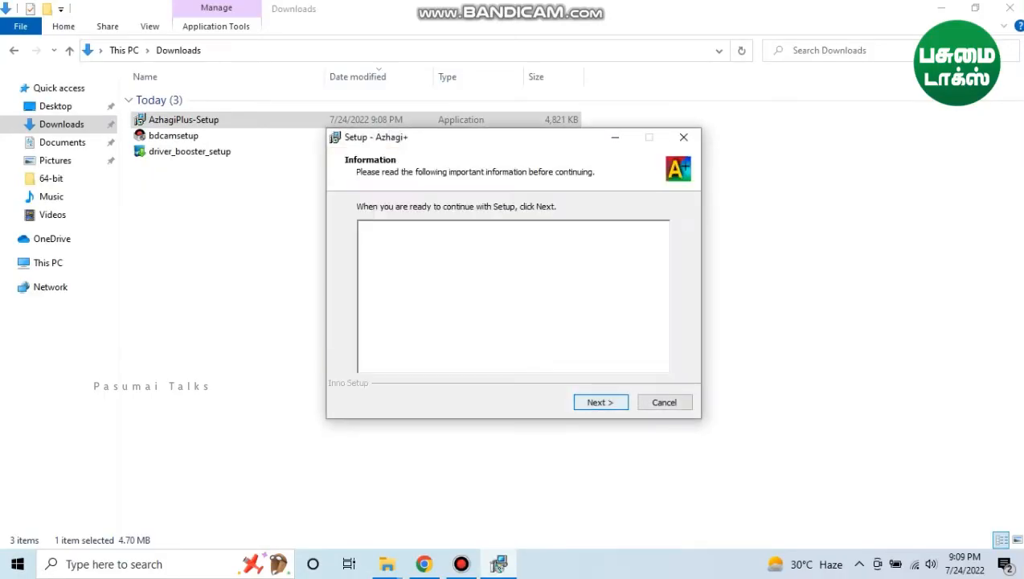
pyautogui.press('Return')
pyautogui.press('Return')
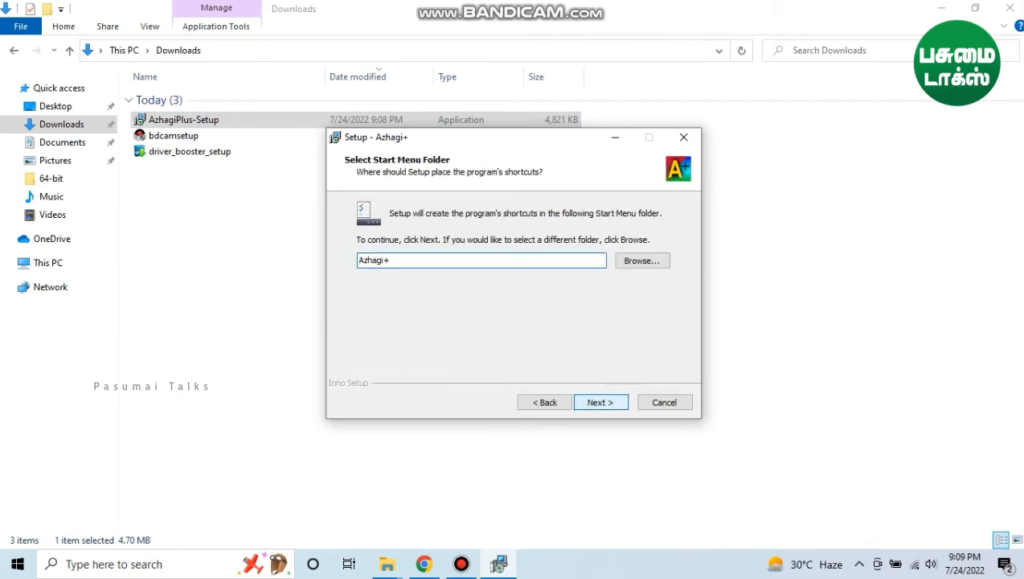
pyautogui.press('Return')
pyautogui.press('Return')
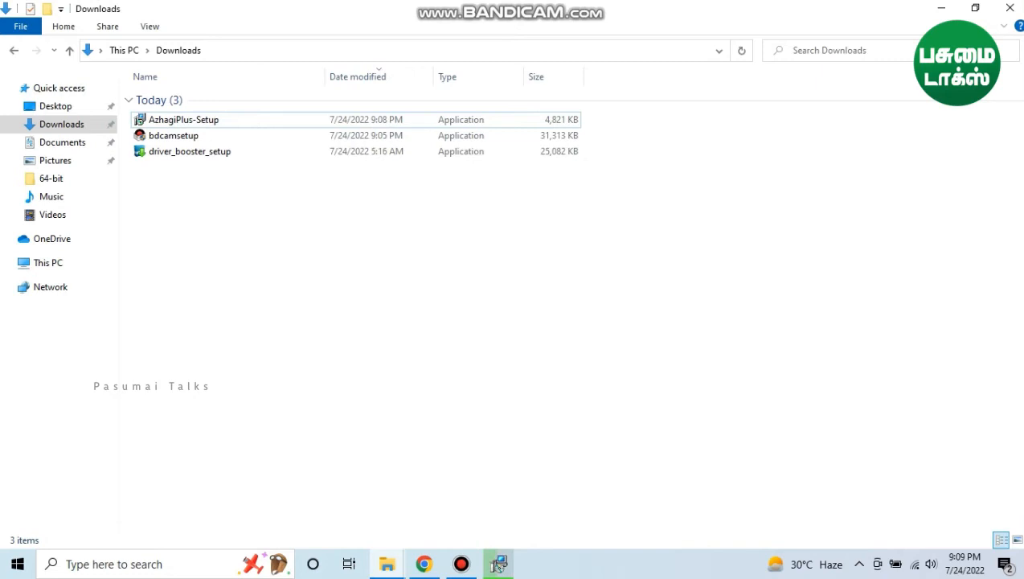
pyautogui.click(49, 262)
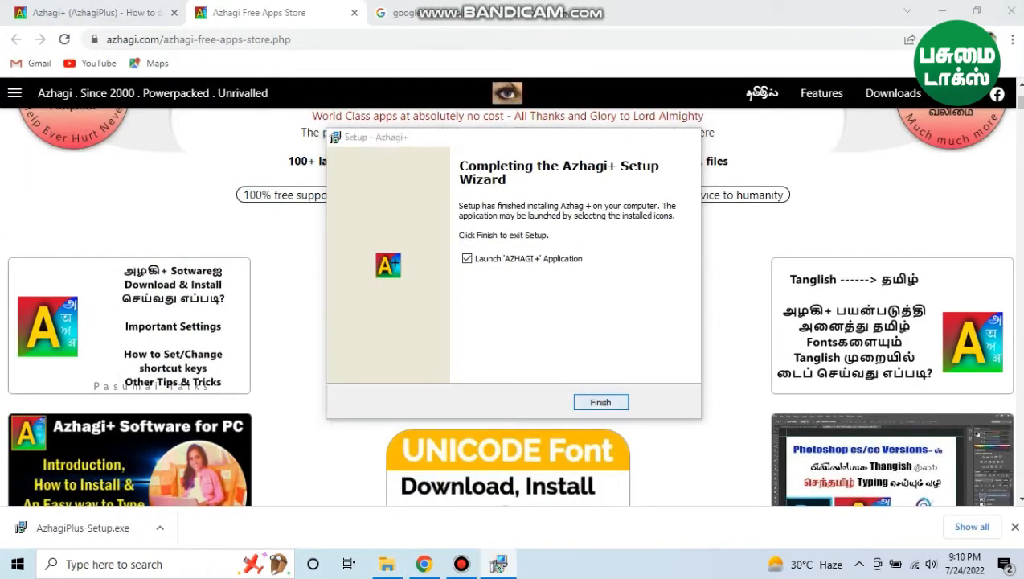
pyautogui.click(601, 402)
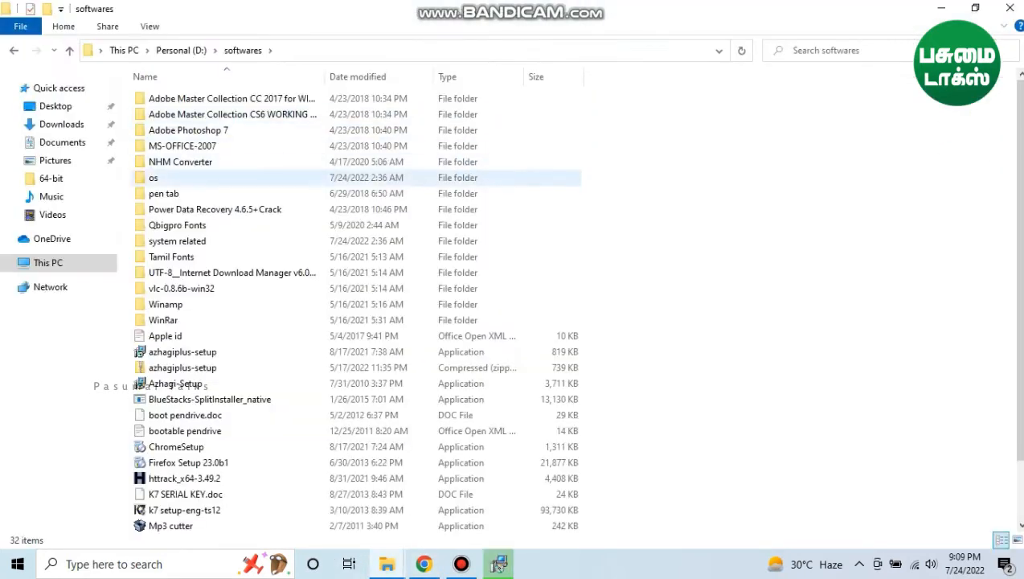
# - In the softwares folder on drive D:, open the nested Tamil Fonts folders and the senthamil fonts 286 folder
pyautogui.click(172, 256)
pyautogui.doubleClick(172, 257)
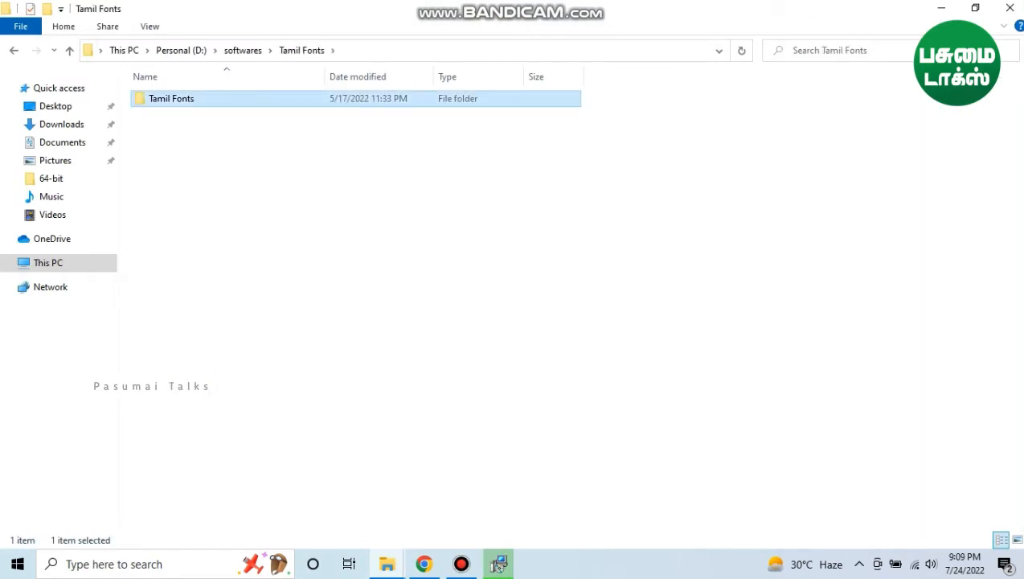
pyautogui.doubleClick(171, 98)
pyautogui.doubleClick(187, 114)
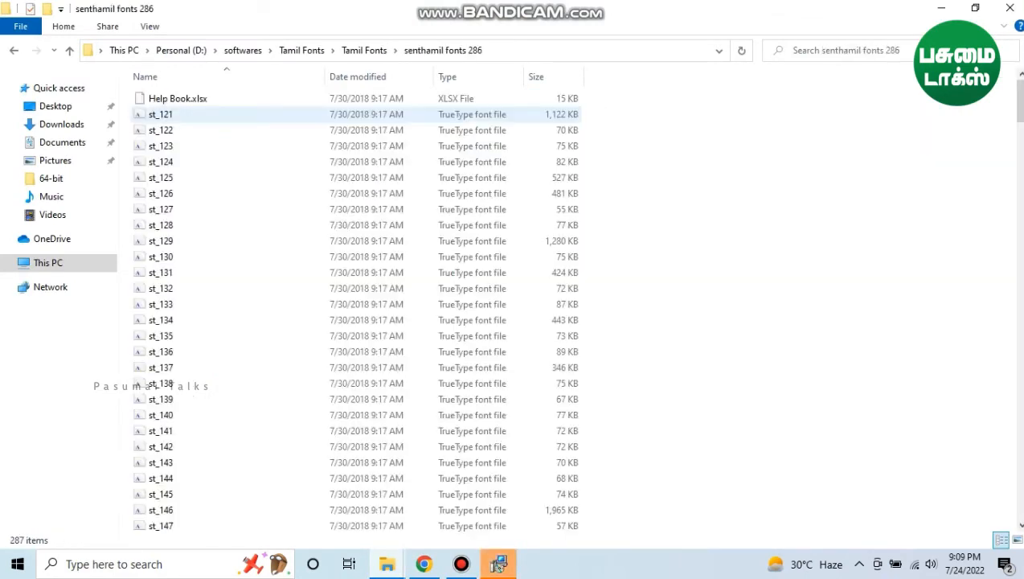
# - Look through the TrueType font files in the senthamil fonts 286 folder
pyautogui.scroll(-20, 353, 322)
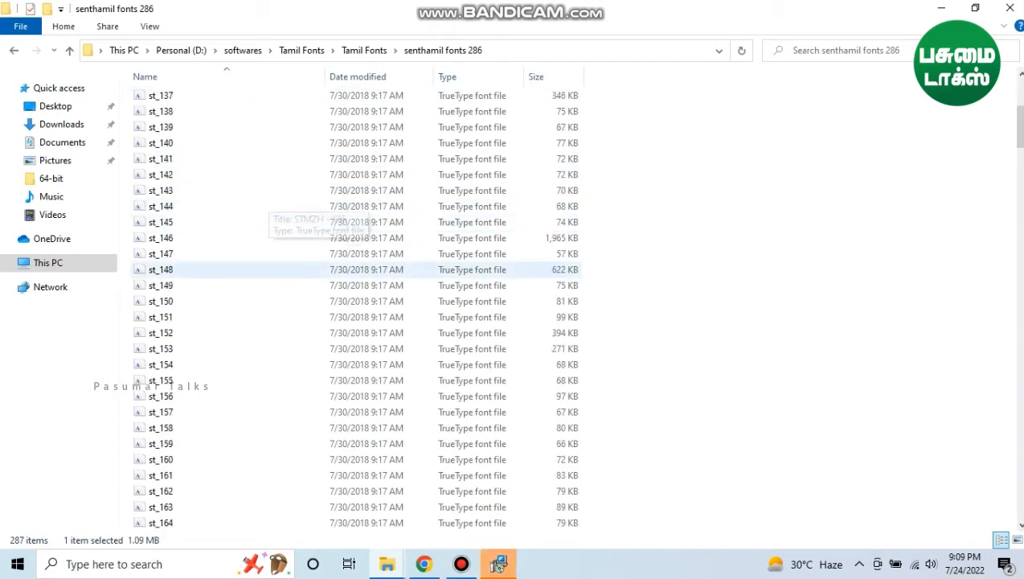
pyautogui.scroll(-7, 354, 438)
pyautogui.moveTo(1020, 256); pyautogui.dragTo(1020, 500)
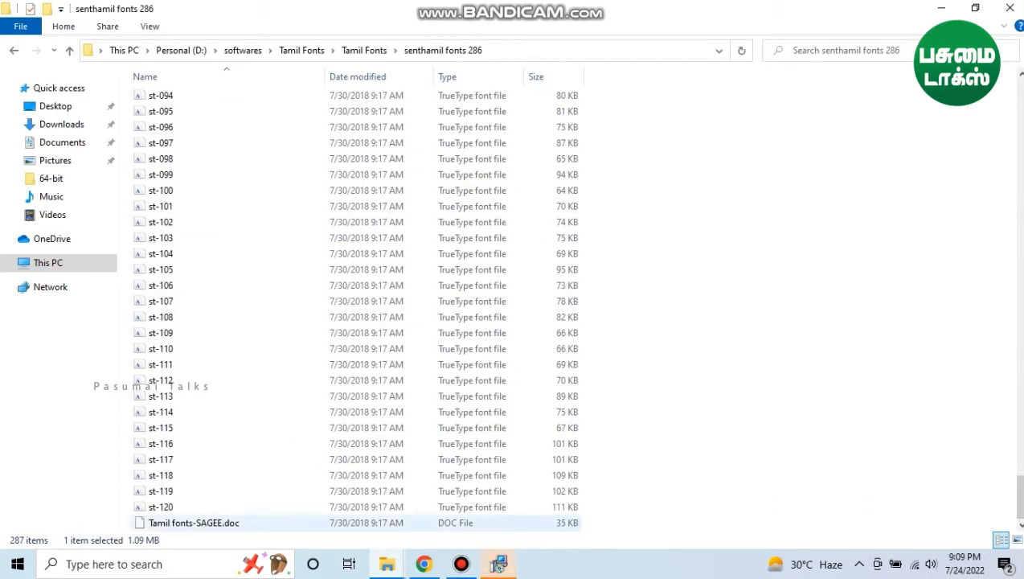
pyautogui.press('Up')
pyautogui.scroll(20, 354, 410)
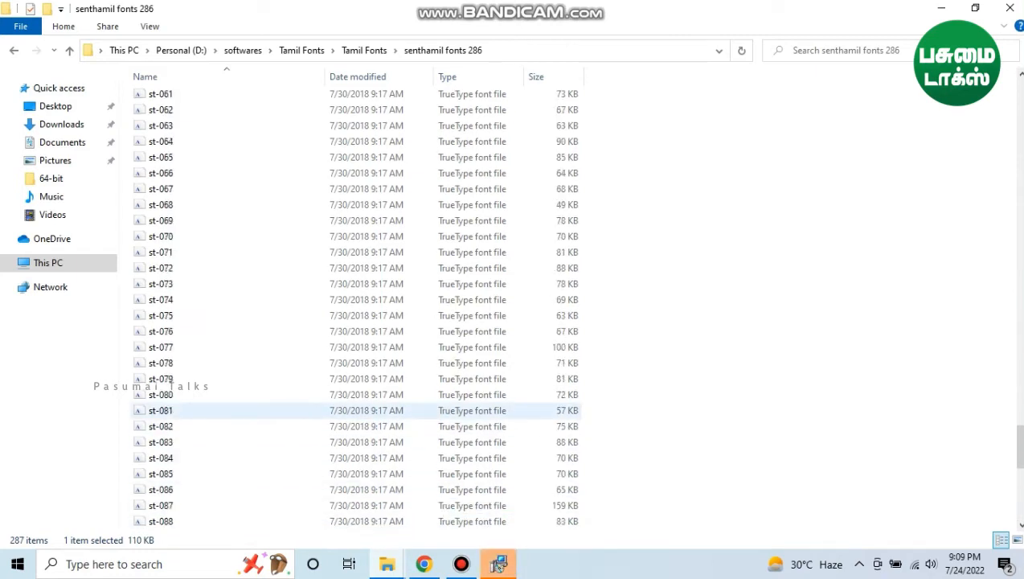
pyautogui.scroll(11, 353, 410)
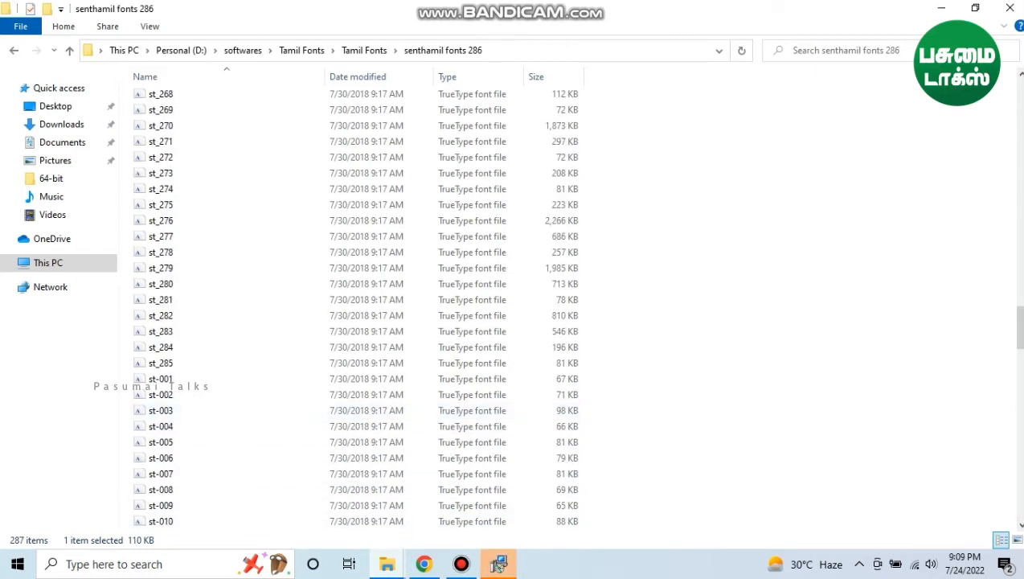
pyautogui.scroll(20, 258, 321)
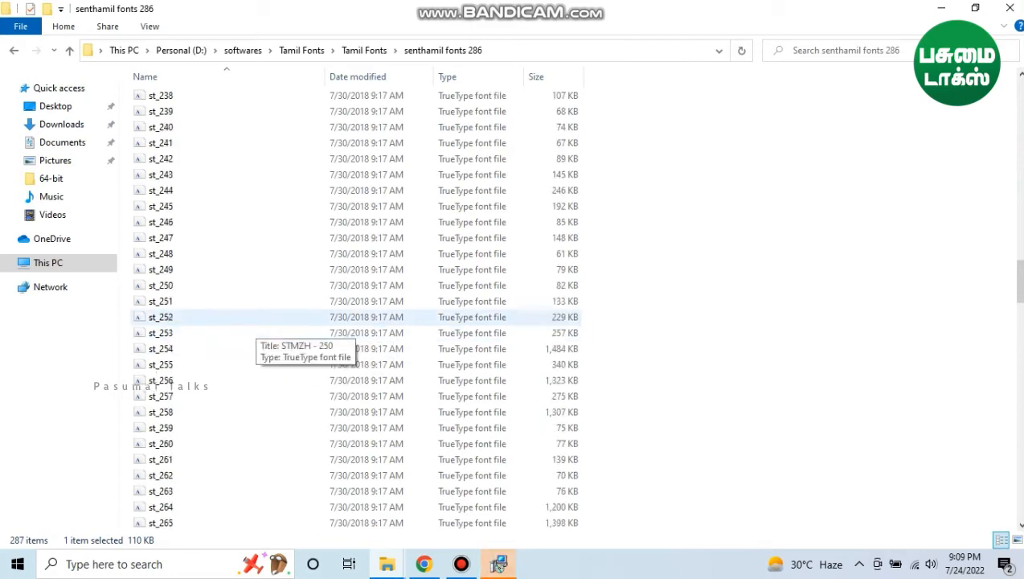
pyautogui.scroll(16, 354, 321)
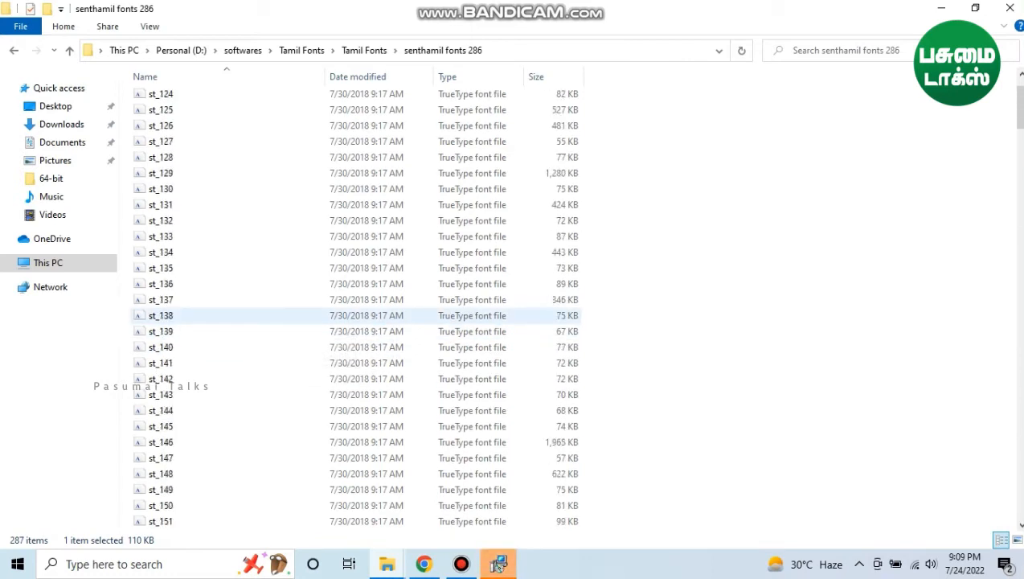
# - Select every file from st_121 to the end of the senthamil fonts 286 folder and install the fonts
pyautogui.click(353, 114)
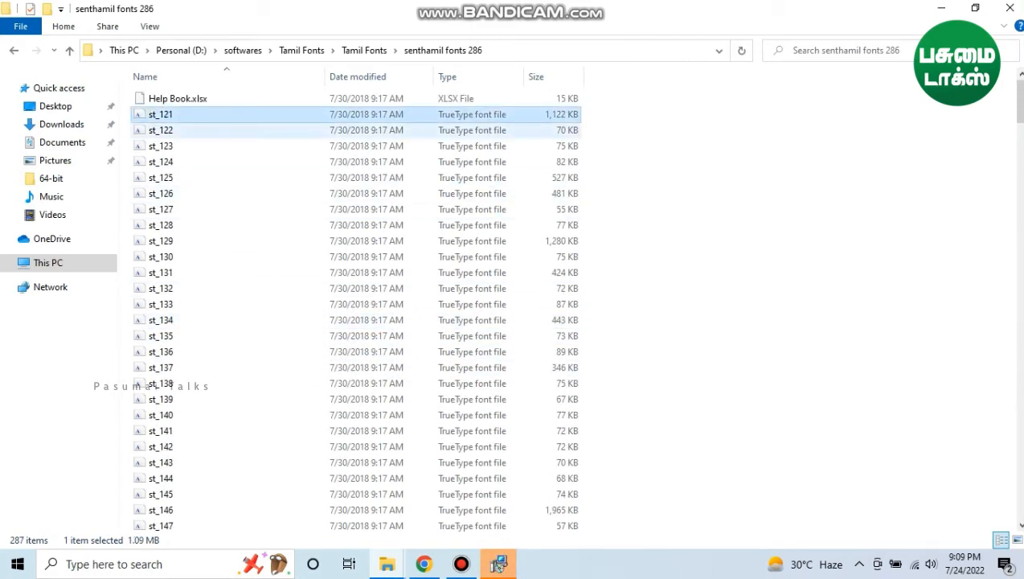
pyautogui.click(643, 153)
pyautogui.hotkey('shift', 'End')
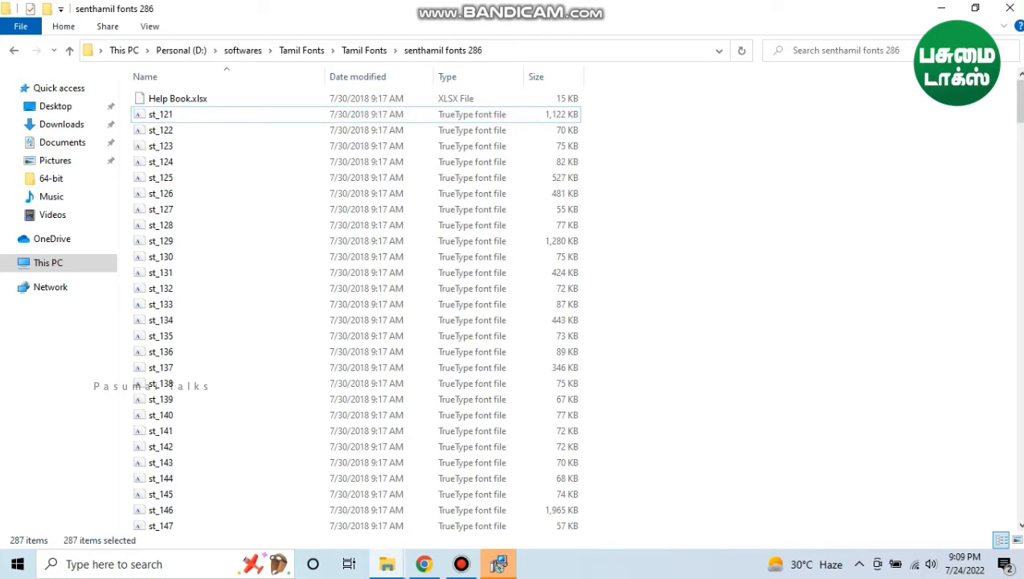
pyautogui.hotkey('shift', 'F10')
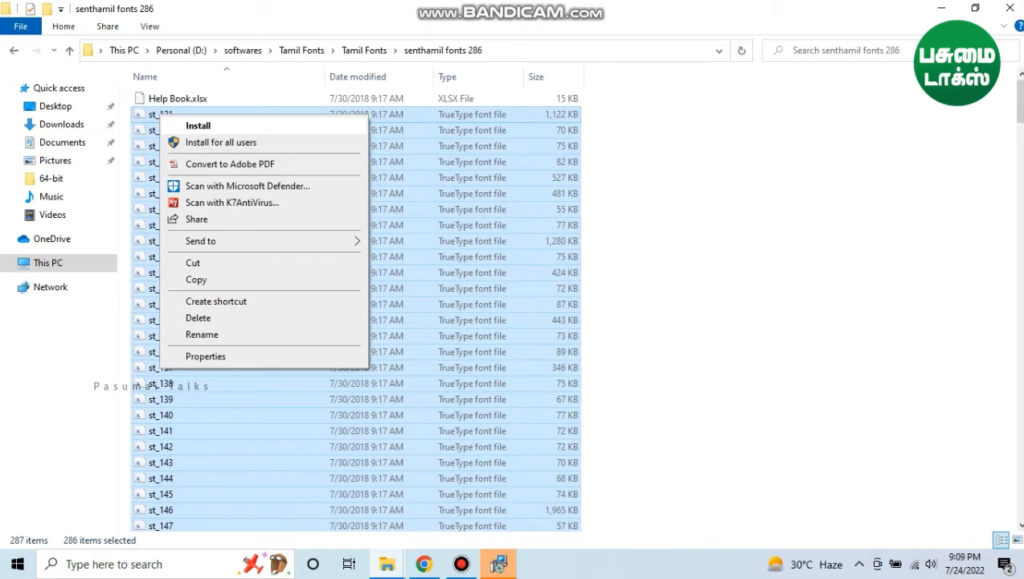
pyautogui.press('Return')
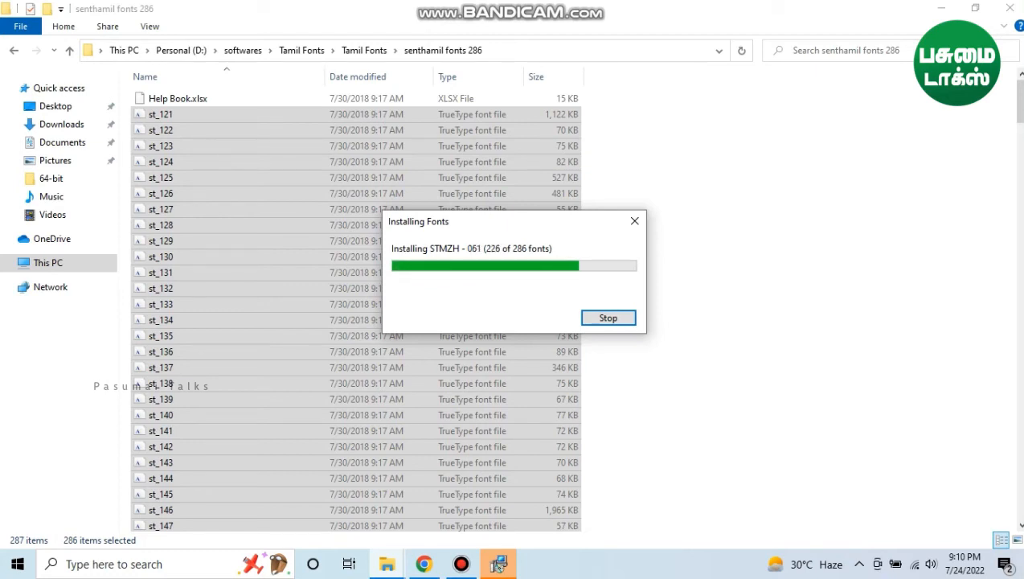
pyautogui.moveTo(499, 565)
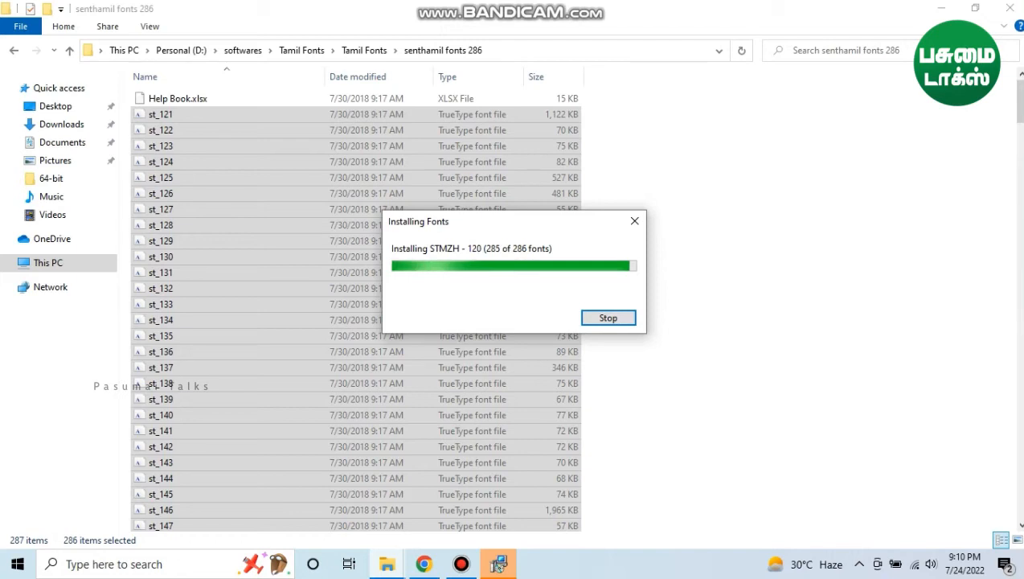
pyautogui.press('Return')
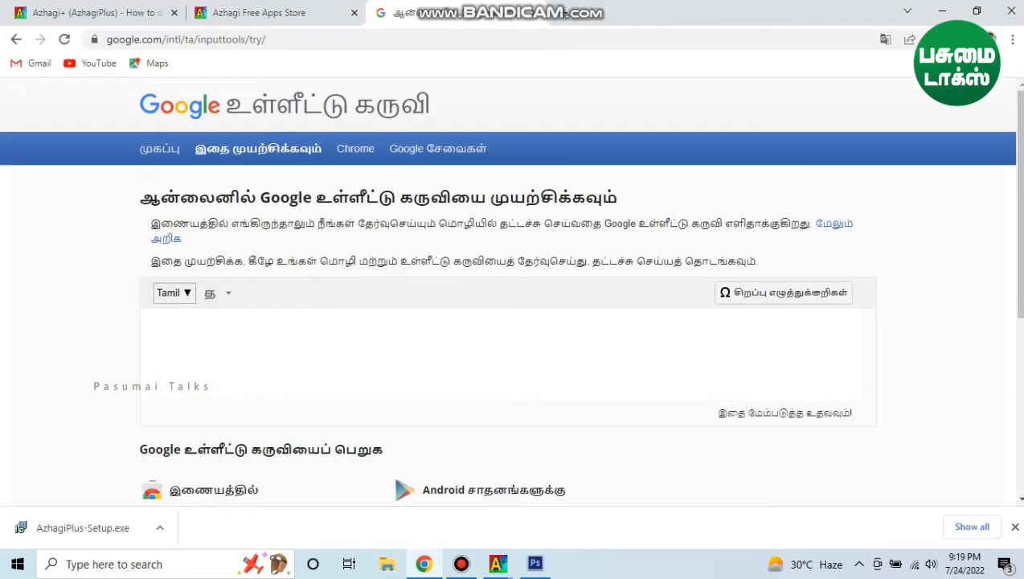
# - Write "வணக்கம் தமிழா வாழ்க வளமுடன்" in the Tamil input box using phonetic transliteration, and copy the whole text
pyautogui.write('va')
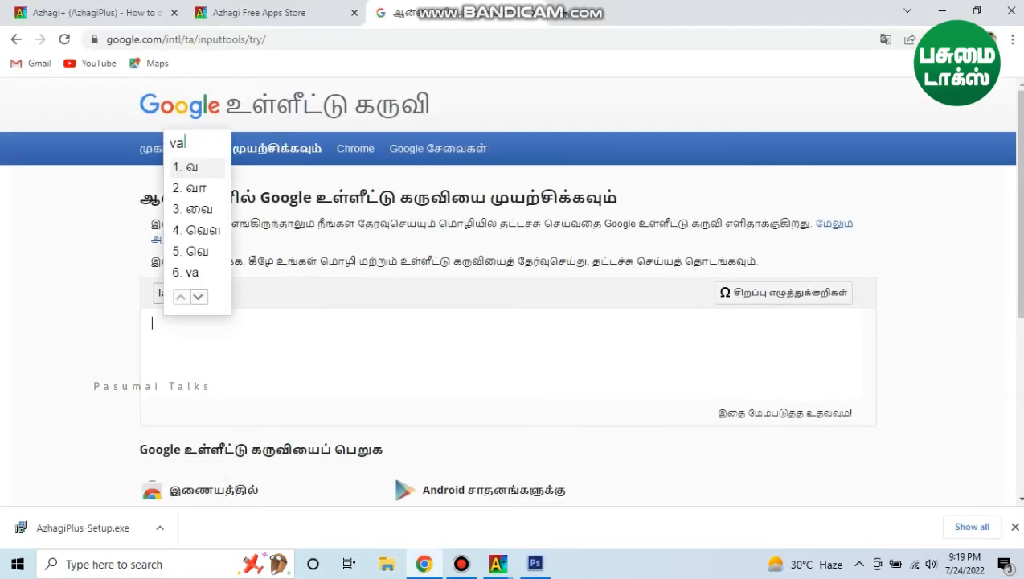
pyautogui.write('nakam')
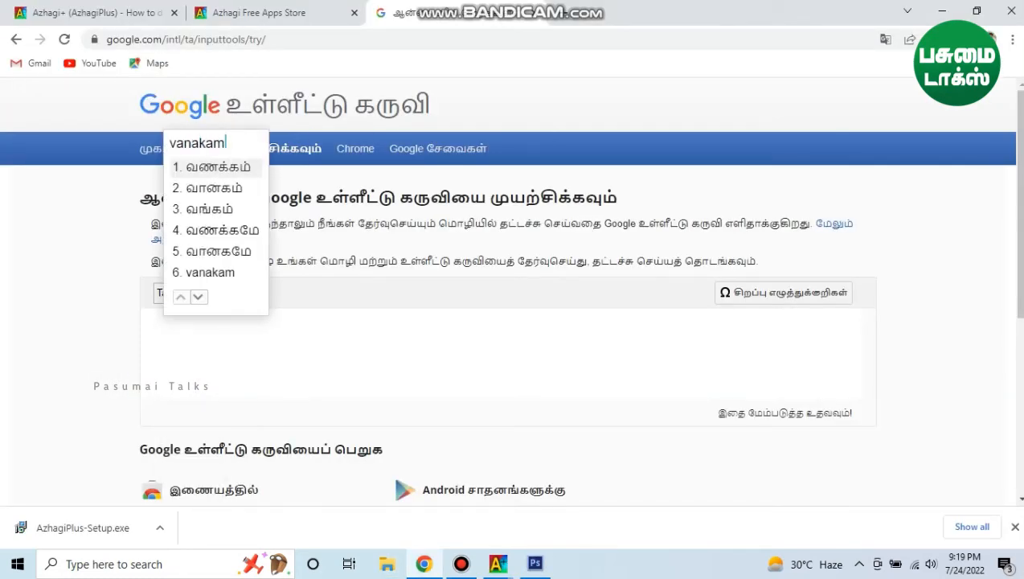
pyautogui.press('space')
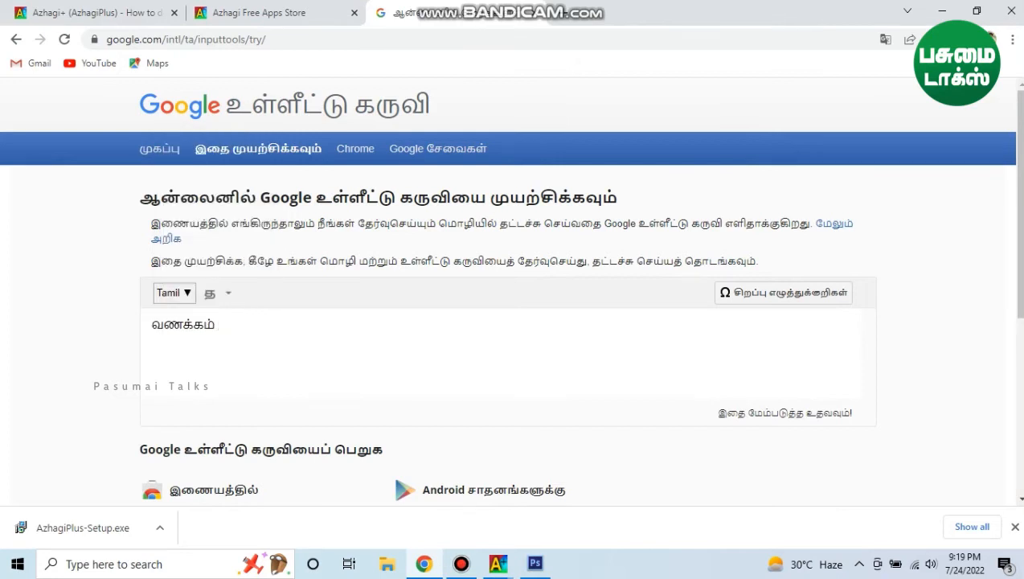
pyautogui.write('tamila')
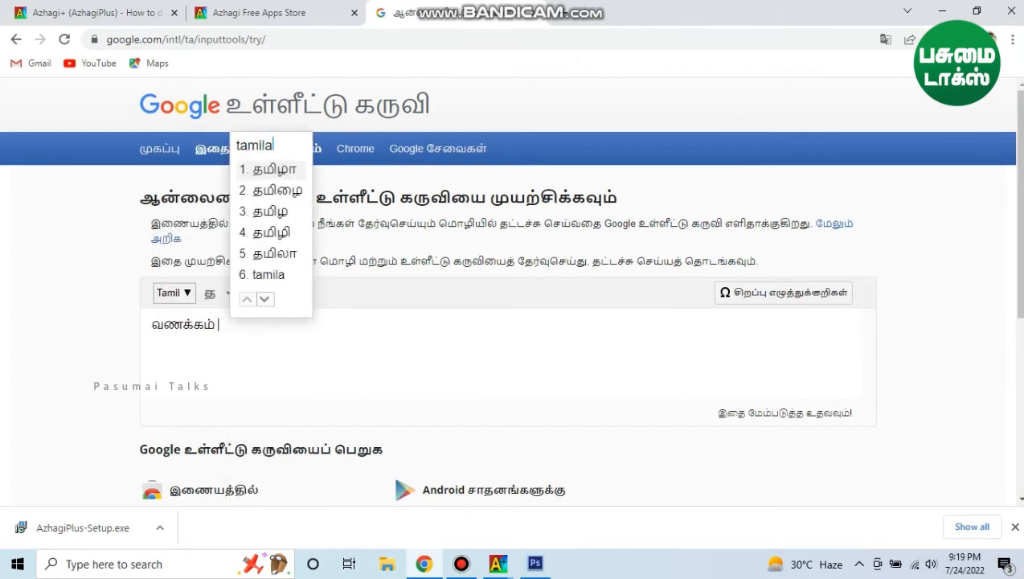
pyautogui.press('space')
pyautogui.write('valga')
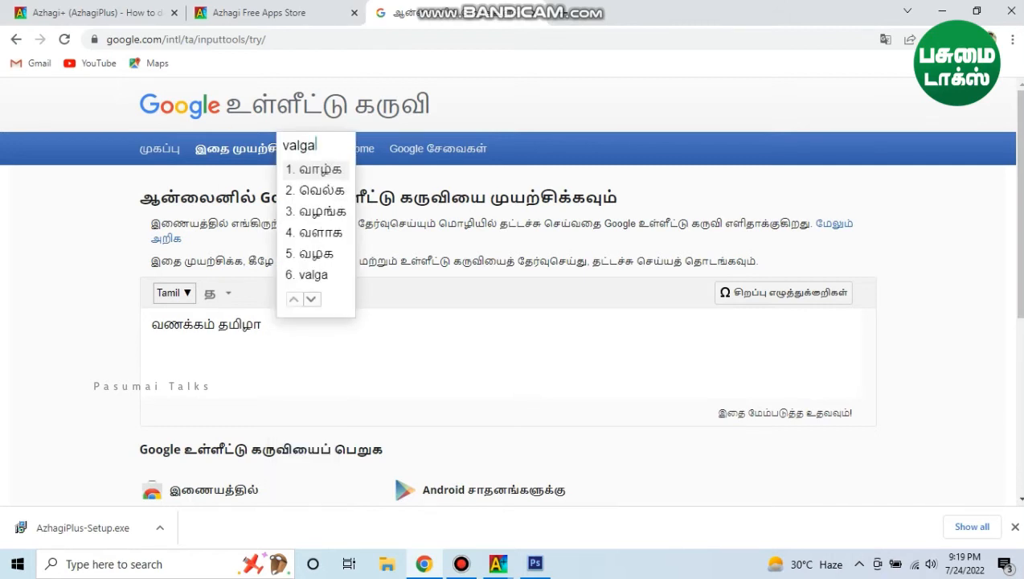
pyautogui.press('space')
pyautogui.write('valamudan')
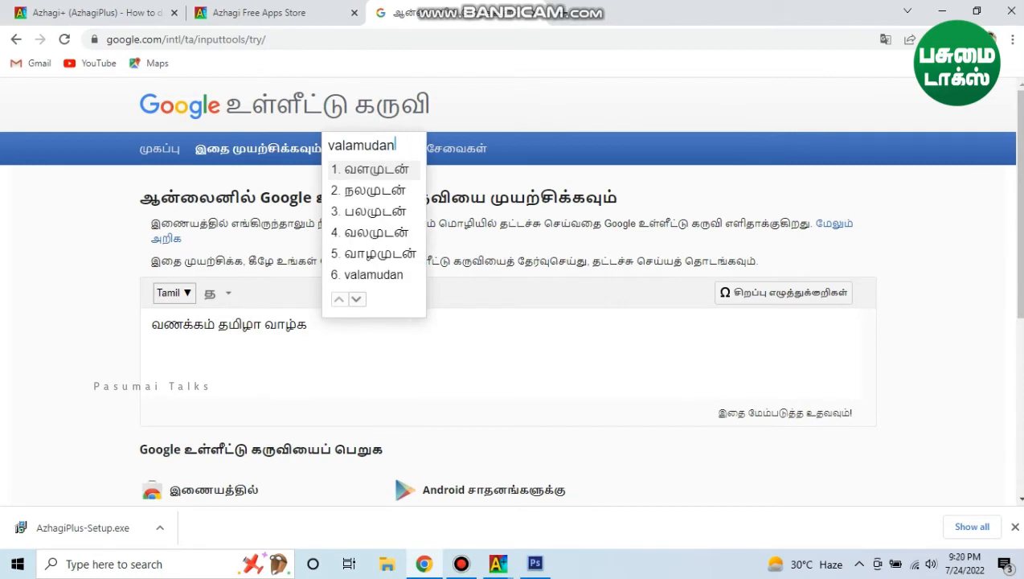
pyautogui.press('space')
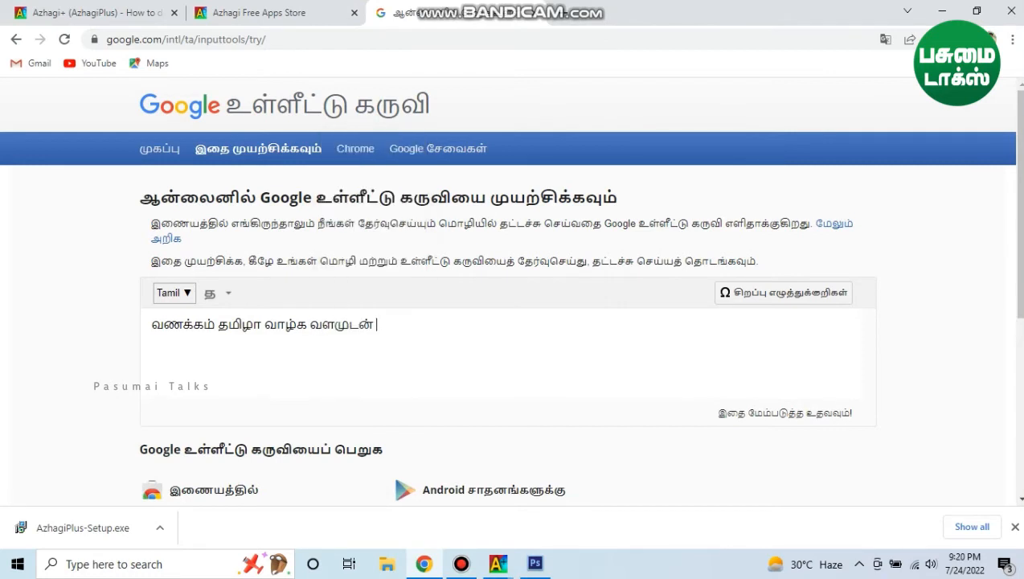
pyautogui.hotkey('ctrl', 'a')
pyautogui.hotkey('ctrl', 'c')
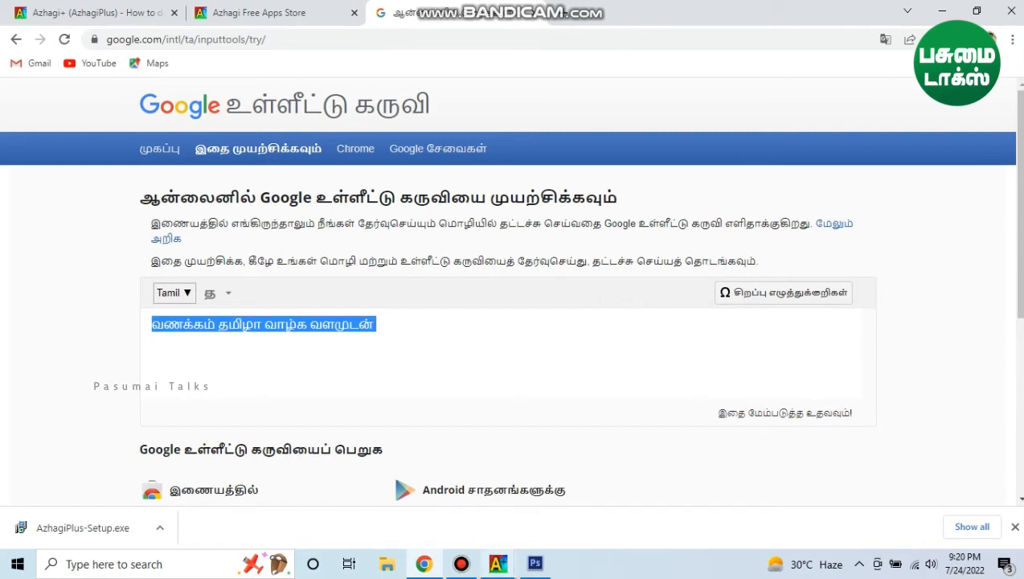
# - Switch to Azhagi+, open its Tamil Fonts Converter and paste the copied text as the source
pyautogui.click(498, 563)
pyautogui.click(414, 494)
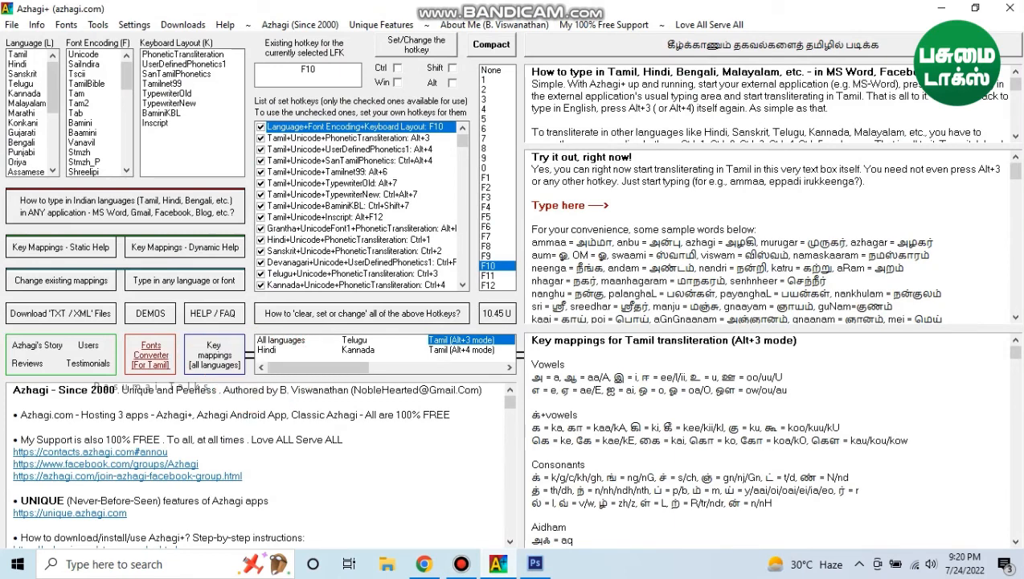
pyautogui.click(150, 355)
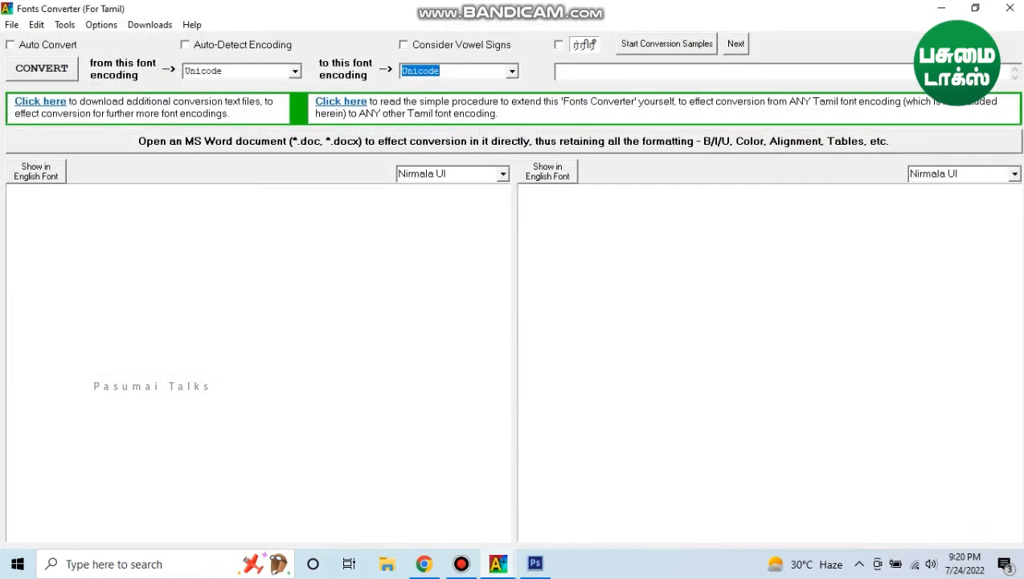
pyautogui.hotkey('ctrl', 'v')
pyautogui.hotkey('ctrl', 'a')
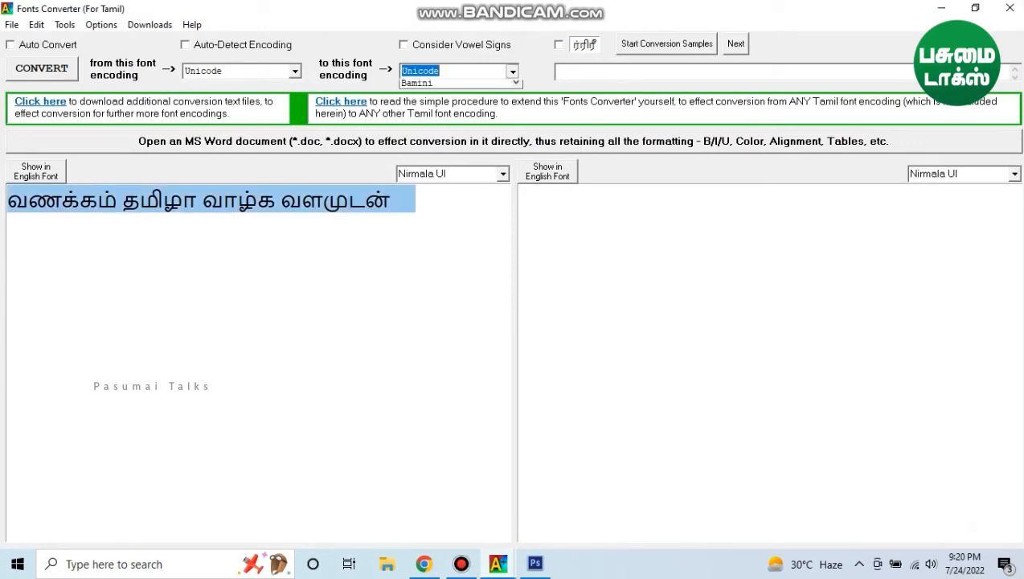
# - Convert the pasted text from Unicode to the Stmzh P font encoding
pyautogui.click(513, 71)
pyautogui.click(296, 72)
pyautogui.click(296, 72)
pyautogui.press('Up')
pyautogui.press('Up')
pyautogui.press('Up')
pyautogui.press('Up')
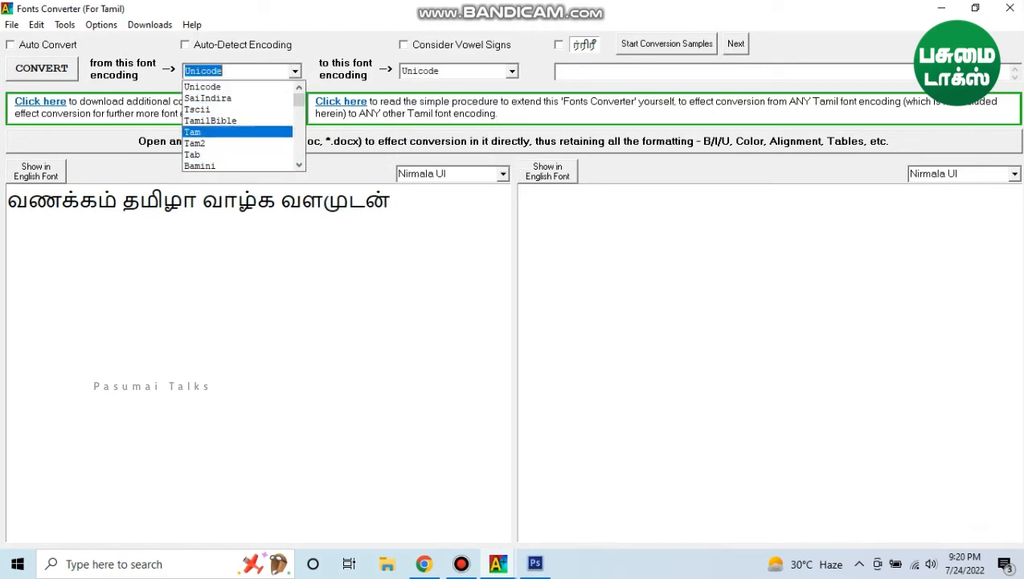
pyautogui.click(513, 72)
pyautogui.click(513, 71)
pyautogui.moveTo(516, 100)
pyautogui.mouseDown()
pyautogui.moveTo(516, 151)
pyautogui.moveTo(516, 113)
pyautogui.mouseUp()
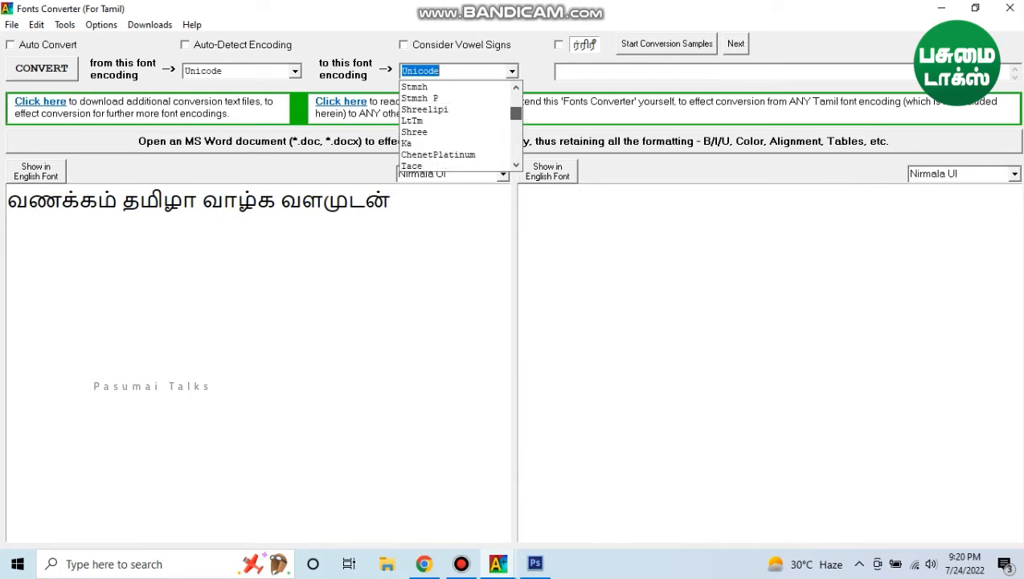
pyautogui.click(450, 98)
pyautogui.click(42, 68)
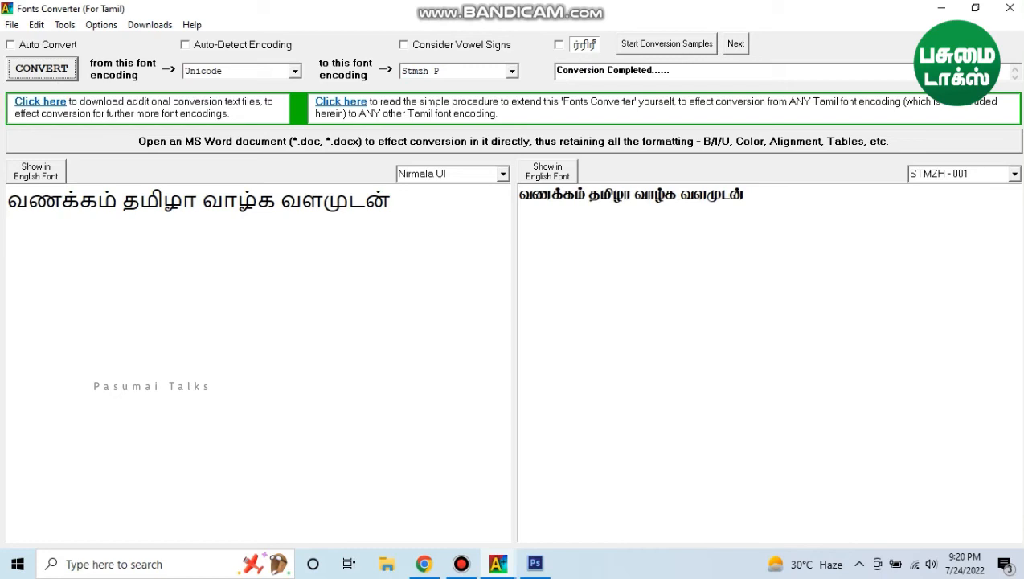
# - Clear the converted text, run the Unicode to Stmzh P conversion again, and copy the entire result
pyautogui.click(690, 195)
pyautogui.hotkey('ctrl', 'a')
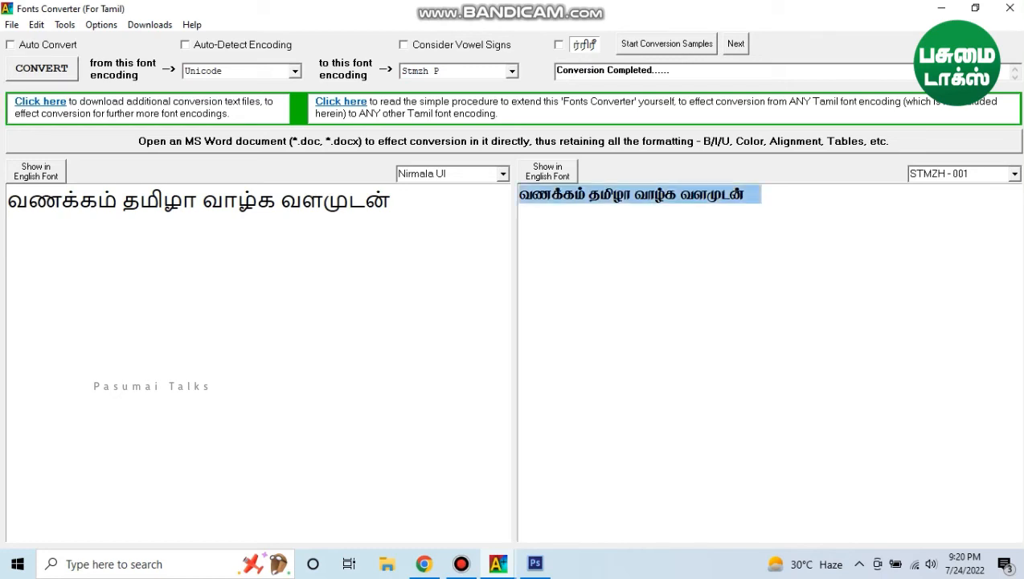
pyautogui.click(42, 68)
pyautogui.click(733, 195)
pyautogui.hotkey('ctrl', 'a')
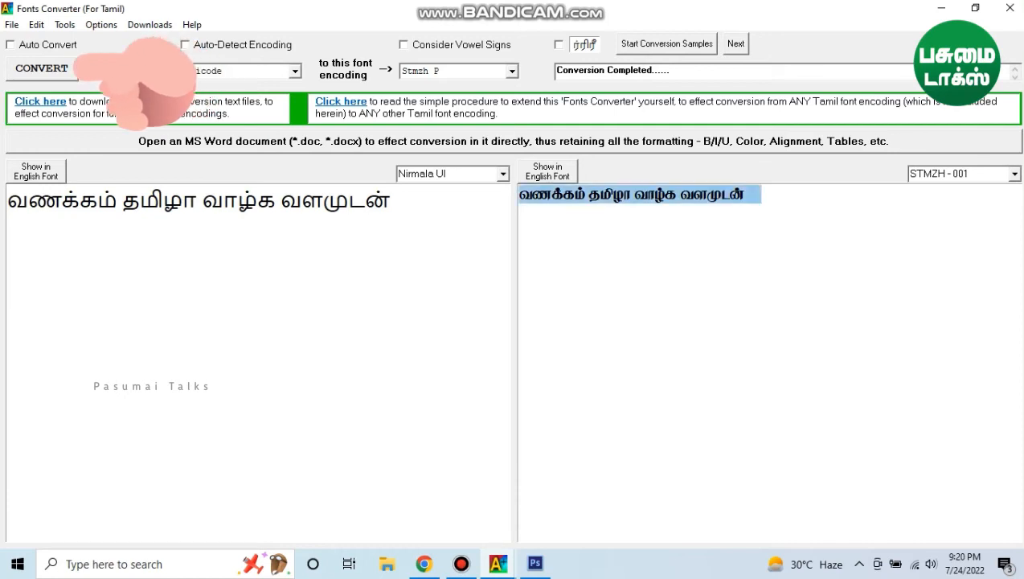
pyautogui.press('Delete')
pyautogui.click(42, 68)
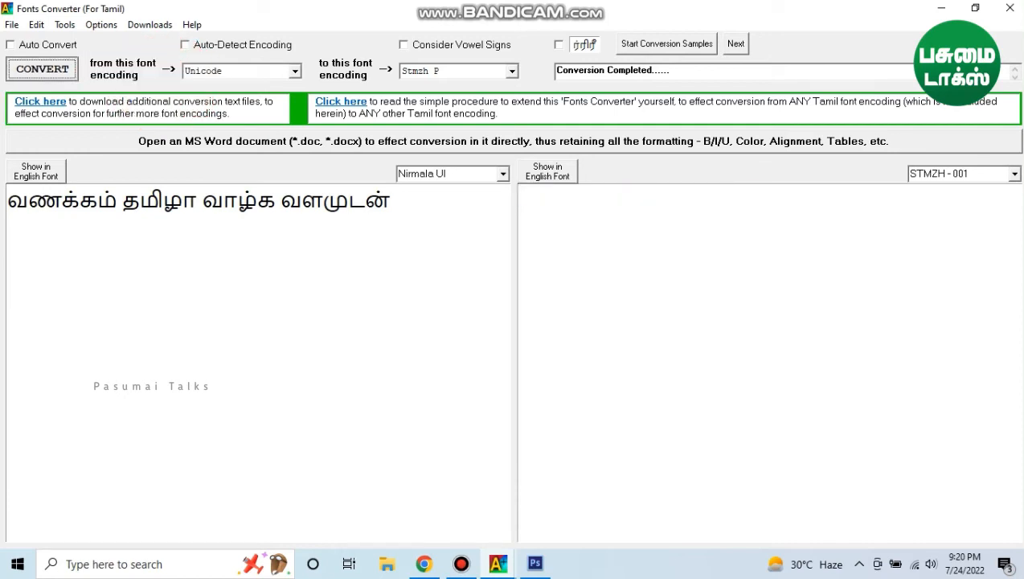
pyautogui.click(675, 195)
pyautogui.hotkey('ctrl', 'a')
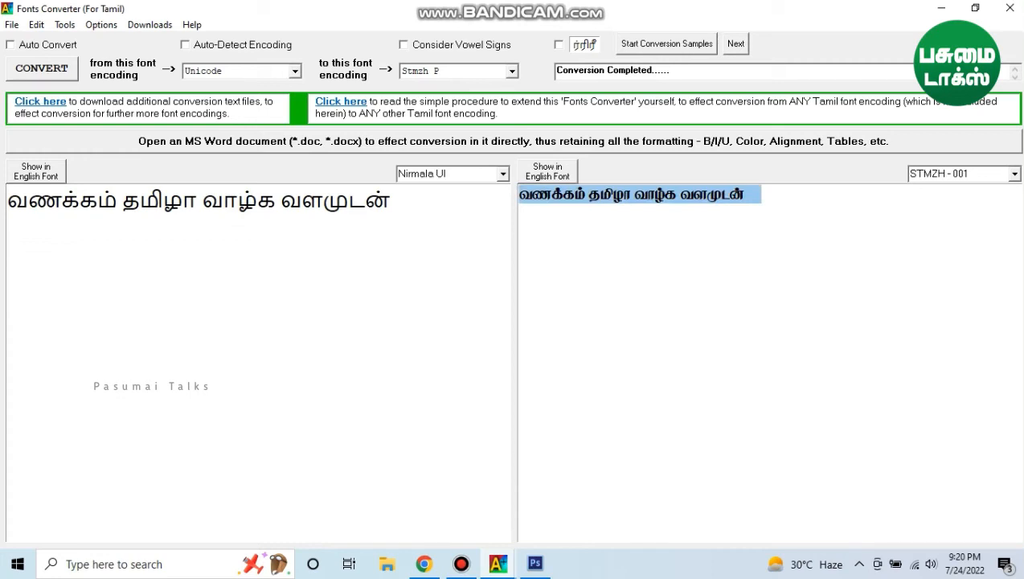
# - Switch to Photoshop and create a new 7 x 5 inch RGB document at 500 pixels/inch with a white background
pyautogui.click(535, 563)
pyautogui.click(41, 10)
pyautogui.click(40, 27)
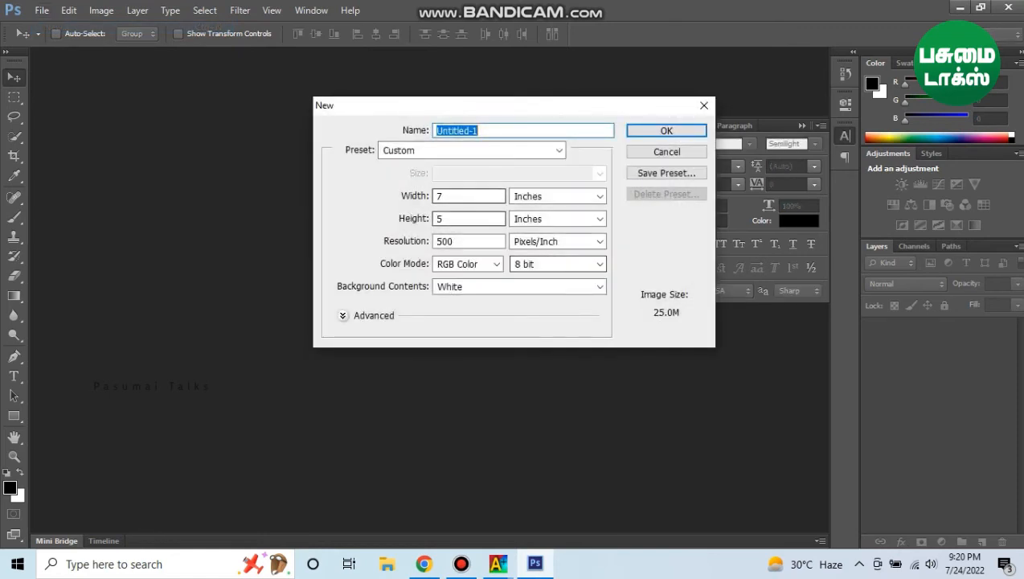
pyautogui.press('Return')
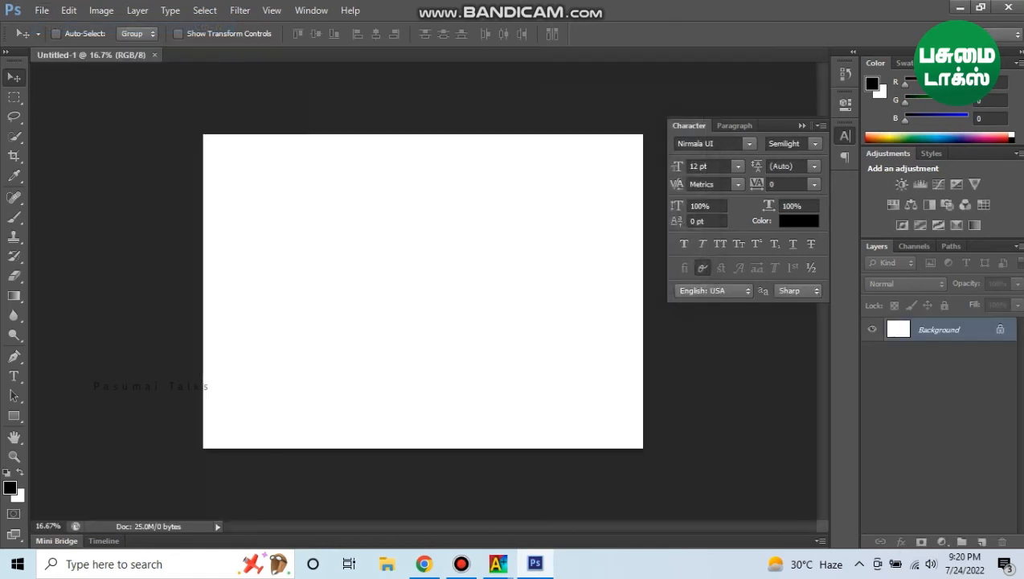
# - Add a wide paragraph text box across the middle of the canvas and paste the converted Tamil text into it
pyautogui.click(14, 375)
pyautogui.moveTo(250, 208); pyautogui.dragTo(571, 355)
pyautogui.hotkey('ctrl', 'v')
# - Set the whole pasted text to the STMZH - 001 font at 30 pt
pyautogui.hotkey('ctrl', 'a')
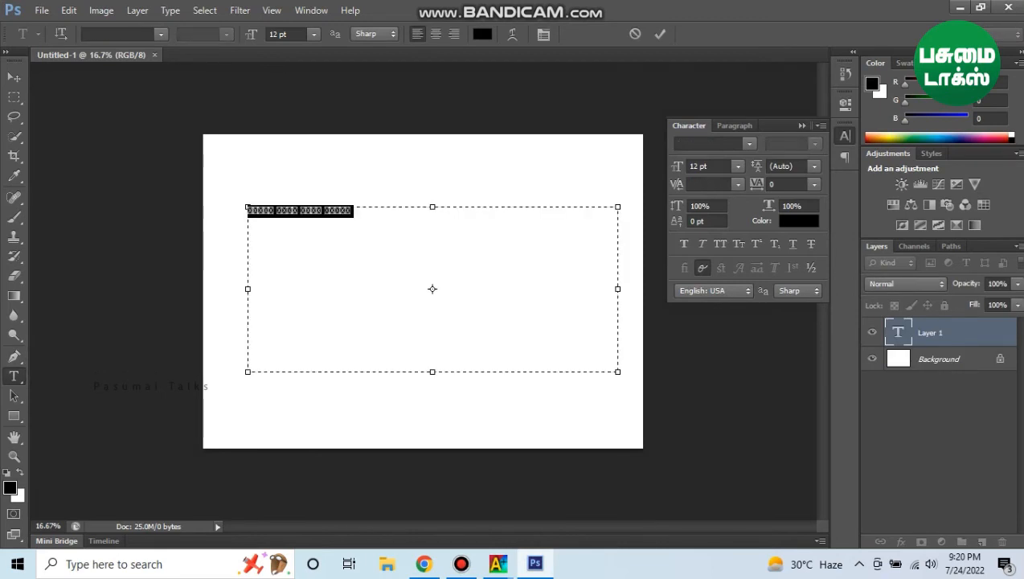
pyautogui.click(749, 144)
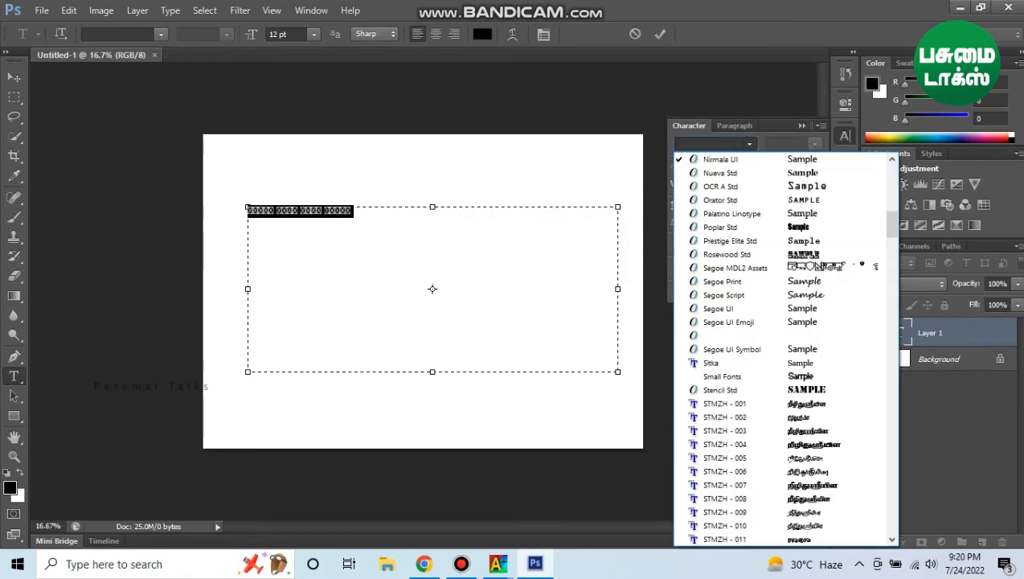
pyautogui.click(725, 404)
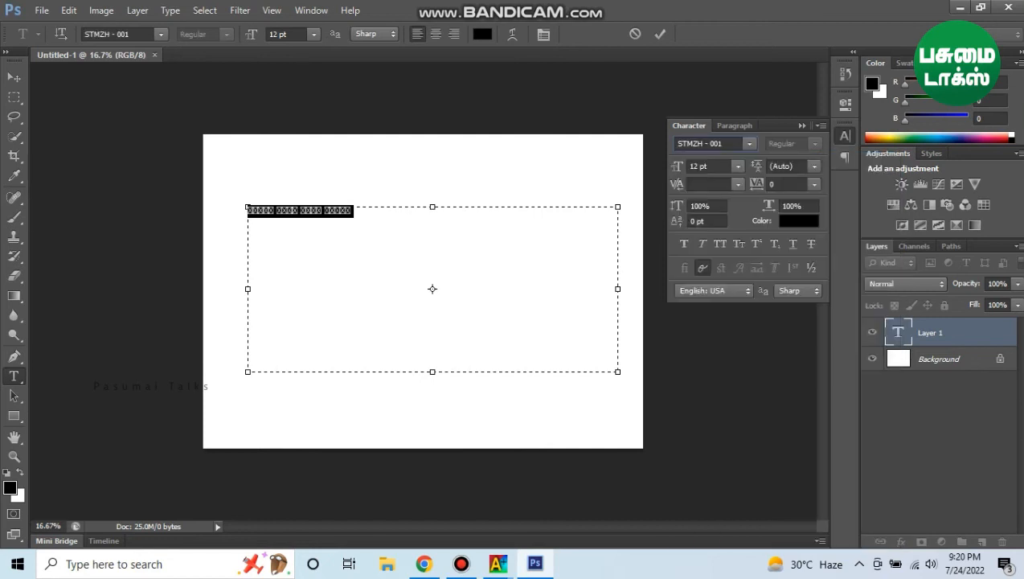
pyautogui.click(248, 210)
pyautogui.scroll(6, 422, 291)
pyautogui.scroll(3, 436, 288)
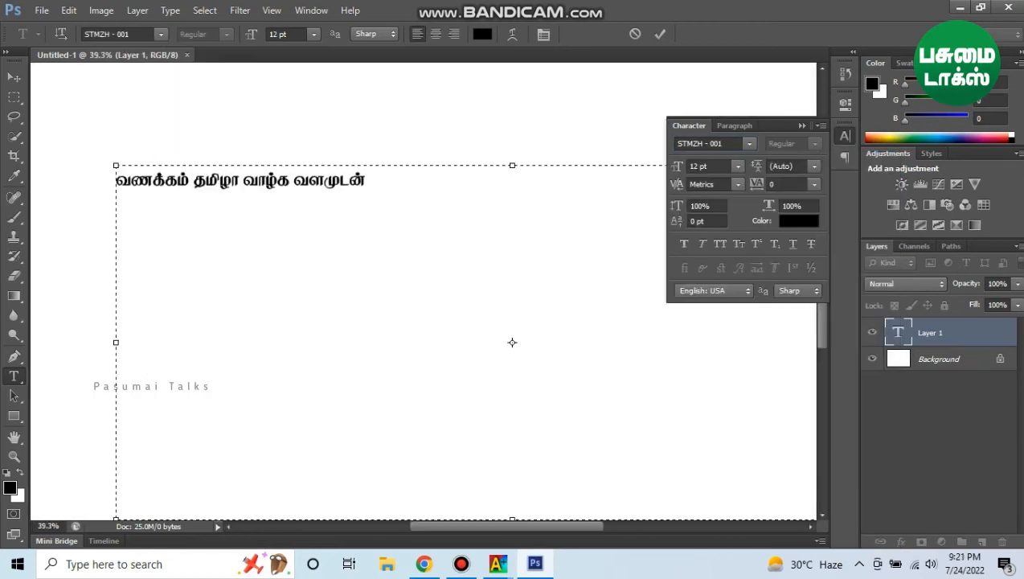
pyautogui.moveTo(382, 176); pyautogui.dragTo(27, 179)
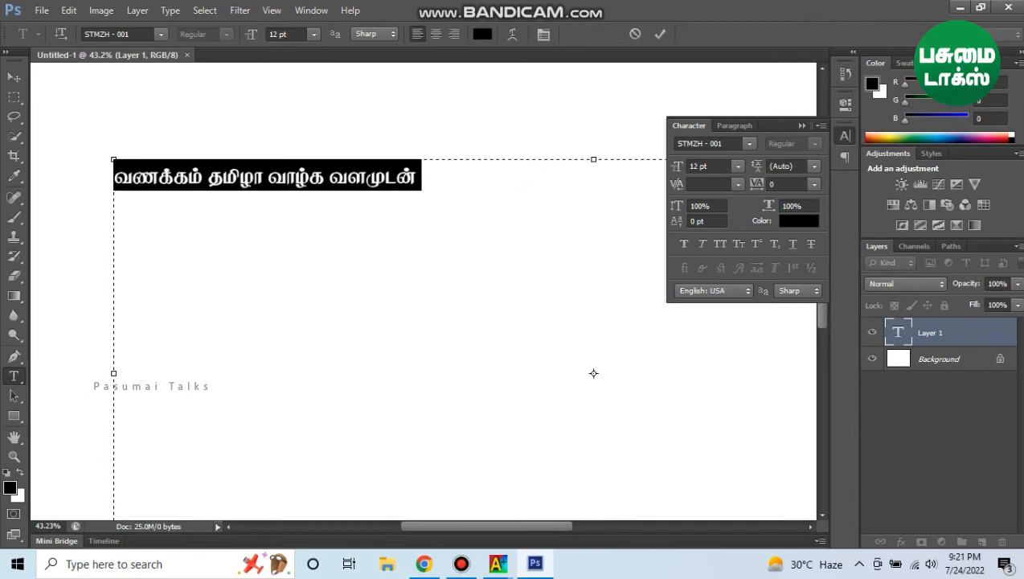
pyautogui.click(738, 166)
pyautogui.click(724, 354)
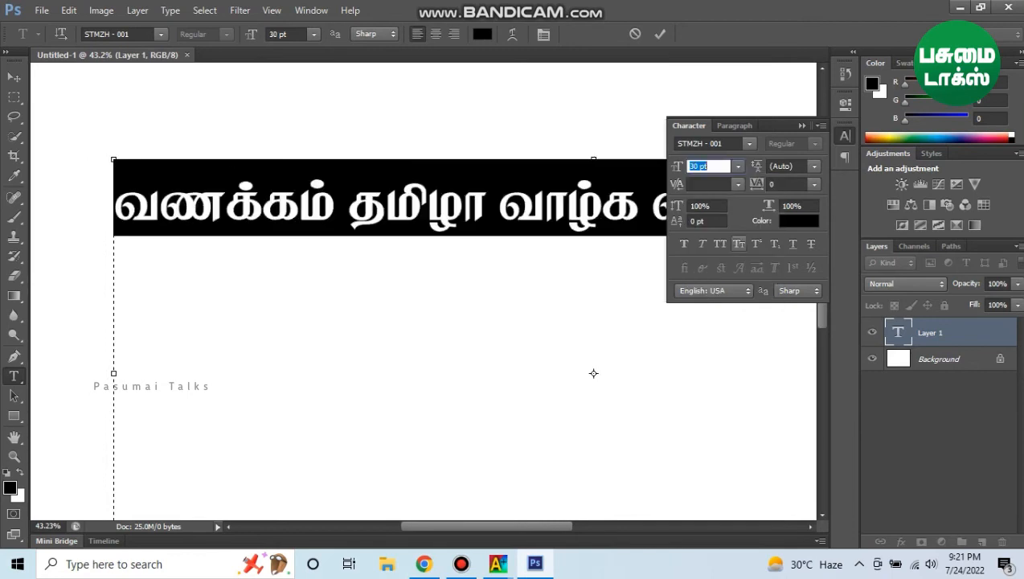
# - Try the successive STMZH fonts on the text, up to STMZH - 008
pyautogui.hotkey('shift', 'Tab')
pyautogui.press('Down')
pyautogui.press('Down')
pyautogui.press('Down')
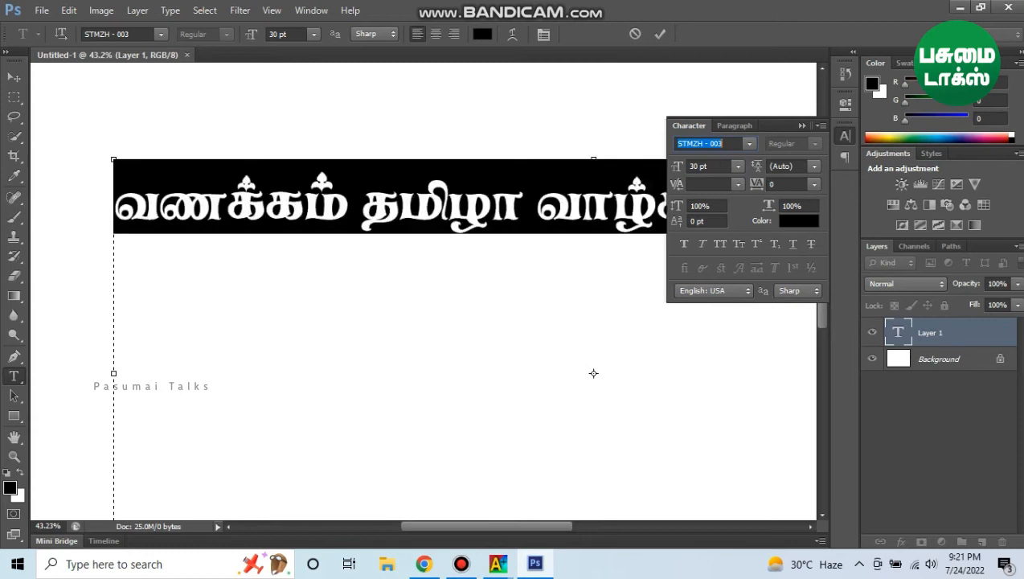
pyautogui.press('Down')
pyautogui.press('Down')
pyautogui.press('Down')
pyautogui.press('Down')
pyautogui.press('Down')
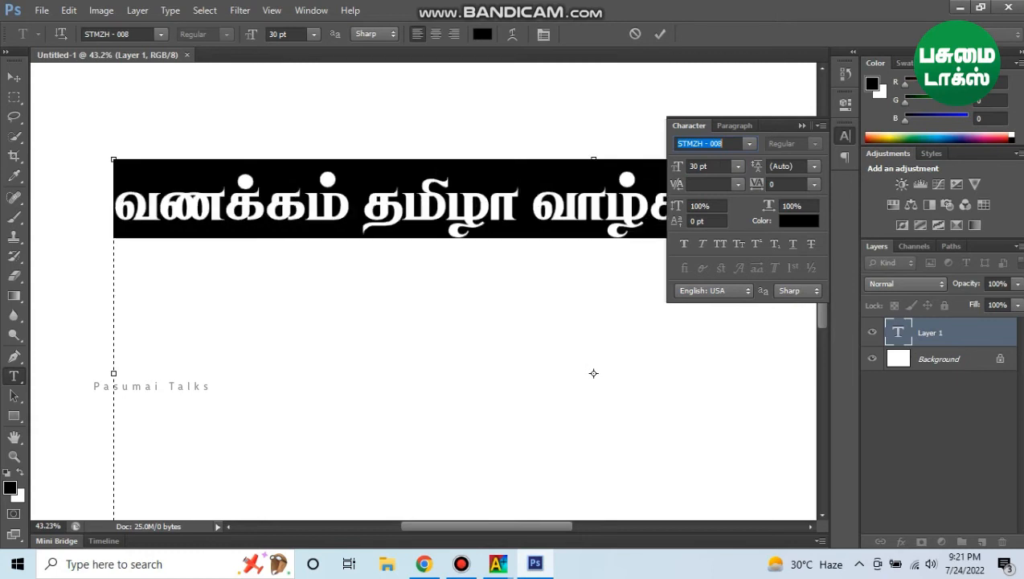
# - Break the text into two lines so that "வாழ்க வளமுடன்" starts on the second line
pyautogui.click(441, 201)
pyautogui.moveTo(411, 201); pyautogui.dragTo(398, 201)
pyautogui.press('Return')
# - Go through further STMZH fonts on both lines, past STMZH - 014 and STMZH - 017, and apply a thin handwriting-style one
pyautogui.hotkey('ctrl', 'a')
pyautogui.click(699, 144)
pyautogui.press('Down')
pyautogui.press('Down')
pyautogui.press('Down')
pyautogui.press('Down')
pyautogui.press('Down')
pyautogui.press('Down')
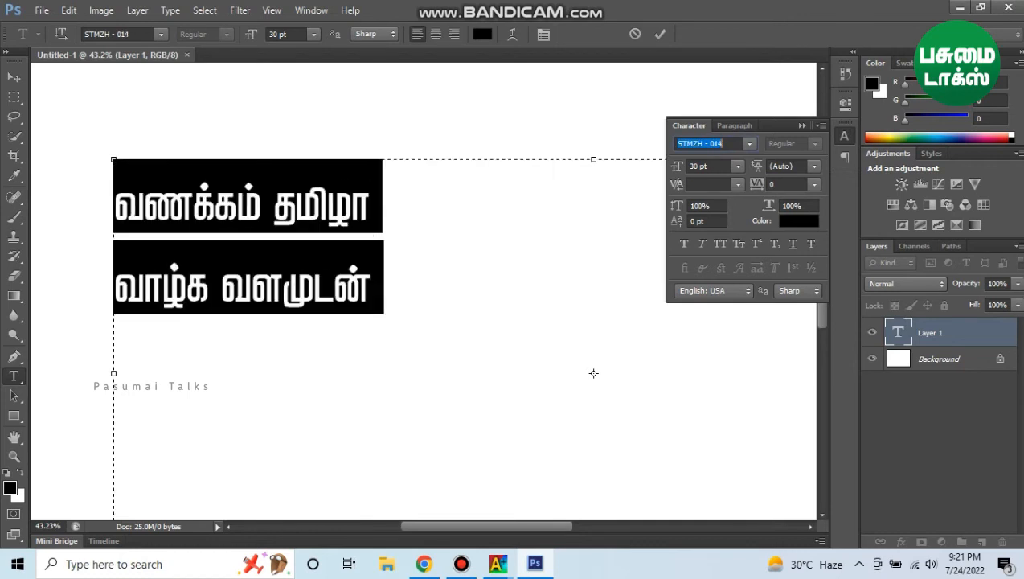
pyautogui.press('Up')
pyautogui.press('Down')
pyautogui.press('Down')
pyautogui.press('Down')
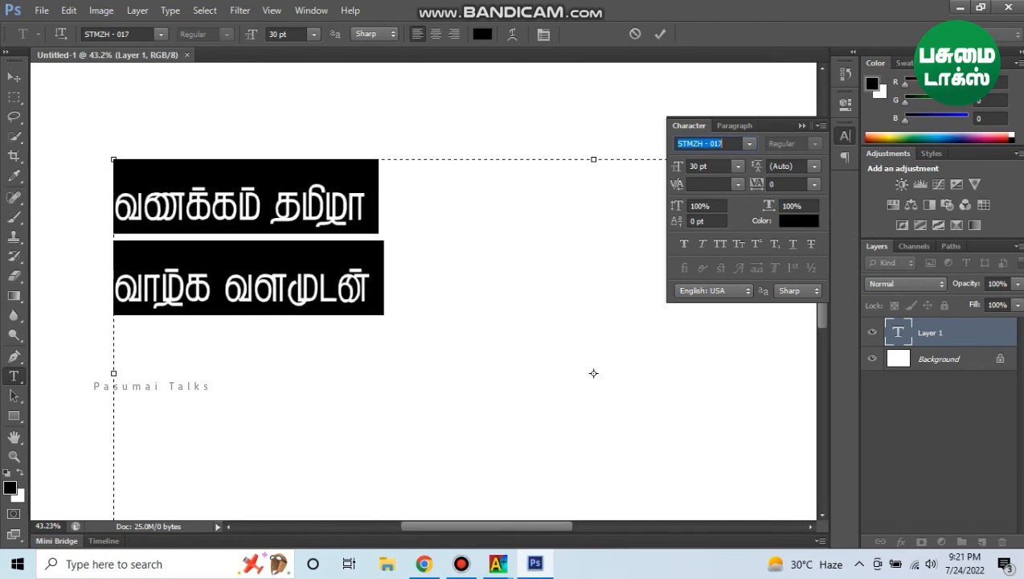
pyautogui.press('Up')
pyautogui.press('Down')
# - Select only the second line, "வாழ்க வளமுடன்", and change its font to STMZH - 033
pyautogui.moveTo(476, 286); pyautogui.dragTo(114, 287)
pyautogui.click(699, 144)
pyautogui.press('Down')
pyautogui.press('Down')
pyautogui.press('Down')
pyautogui.press('Down')
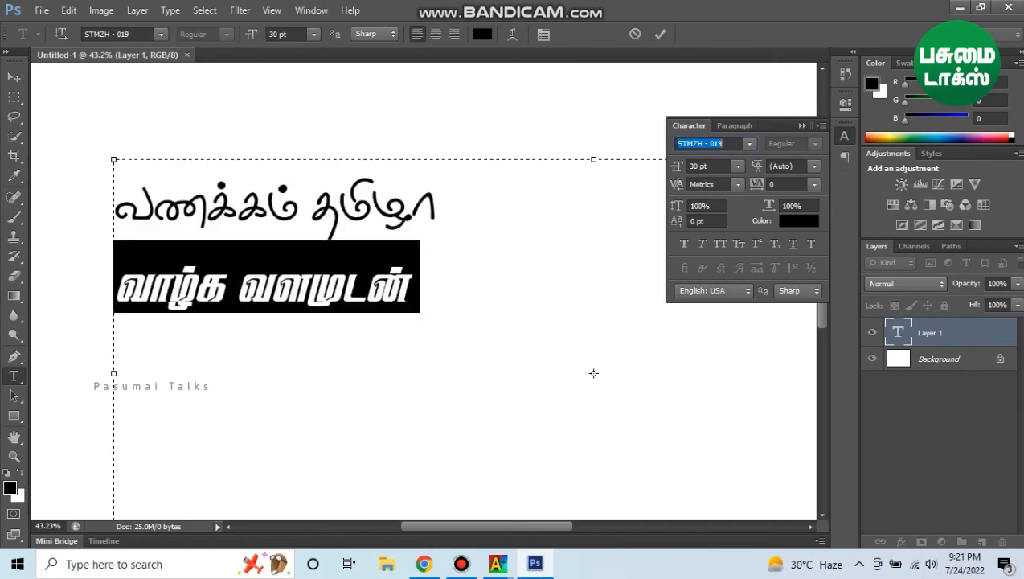
pyautogui.press('Down')
pyautogui.press('Down')
pyautogui.press('Down')
pyautogui.press('Down')
pyautogui.press('Down')
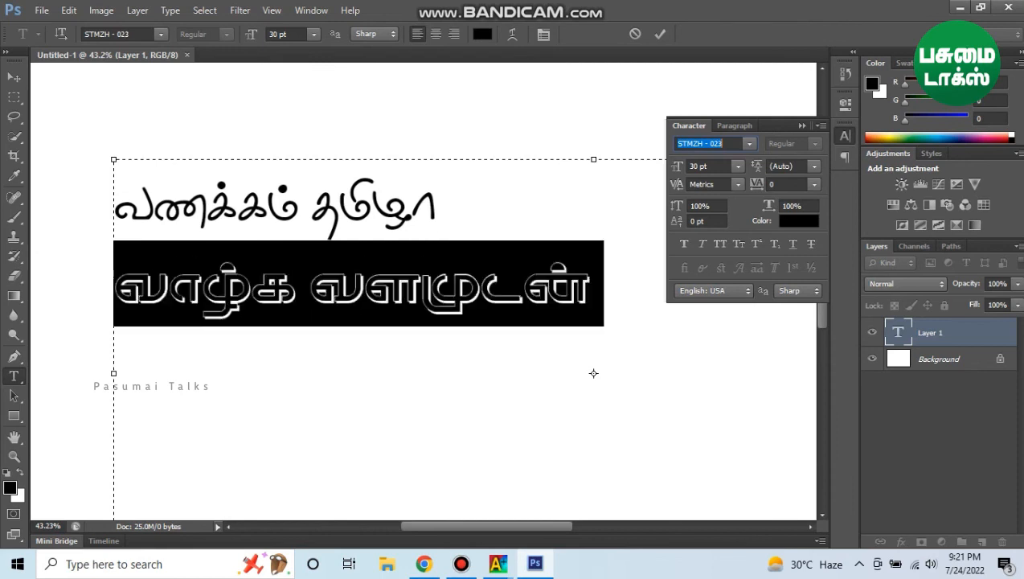
pyautogui.press('Down')
pyautogui.press('Down')
pyautogui.press('Down')
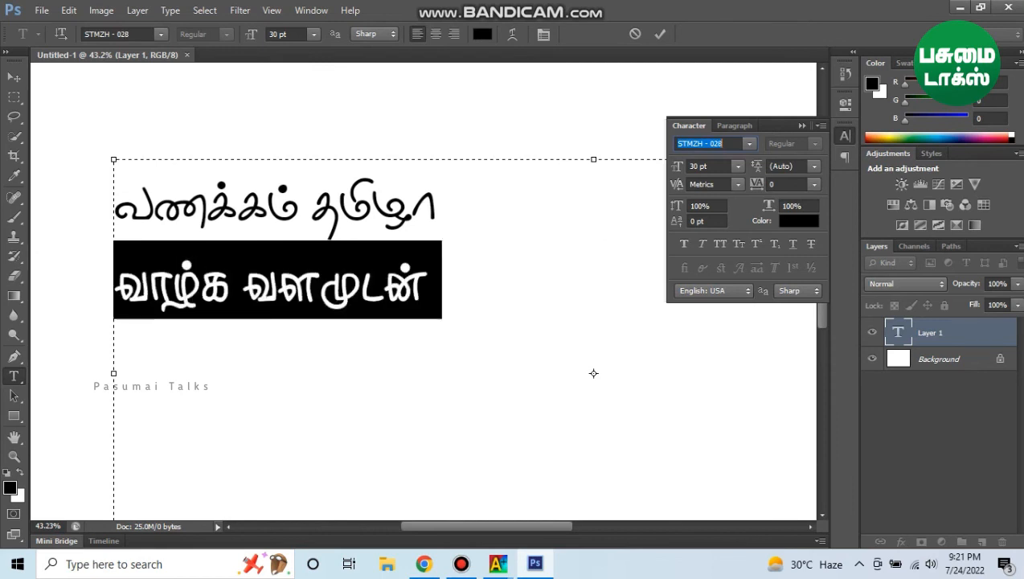
pyautogui.press('Down')
pyautogui.press('Down')
pyautogui.press('Down')
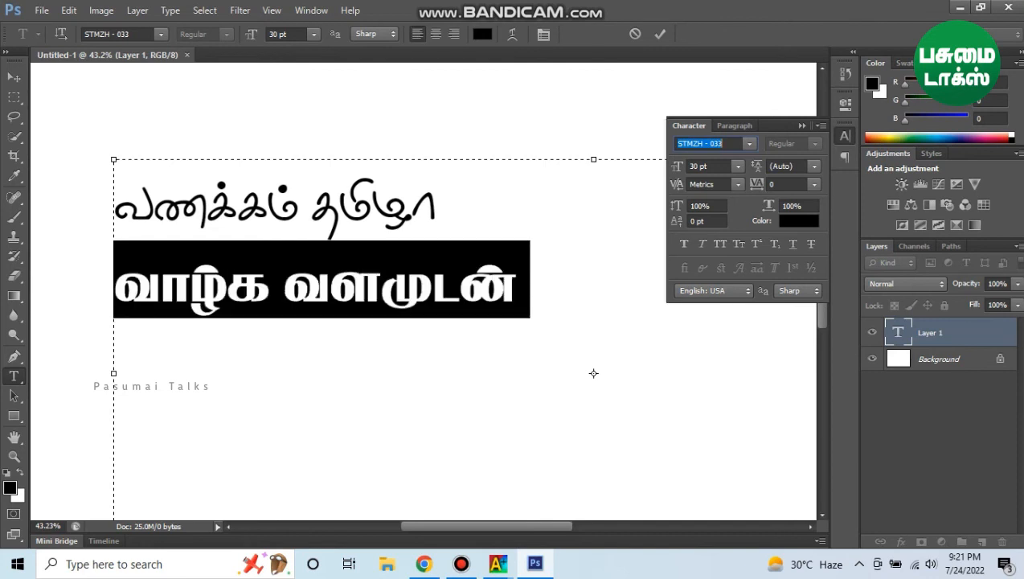
# - Center both lines of text within the text box and commit the text edit
pyautogui.hotkey('ctrl', 'a')
pyautogui.hotkey('ctrl', 'shift', 'c')
pyautogui.hotkey('ctrl', 'Return')
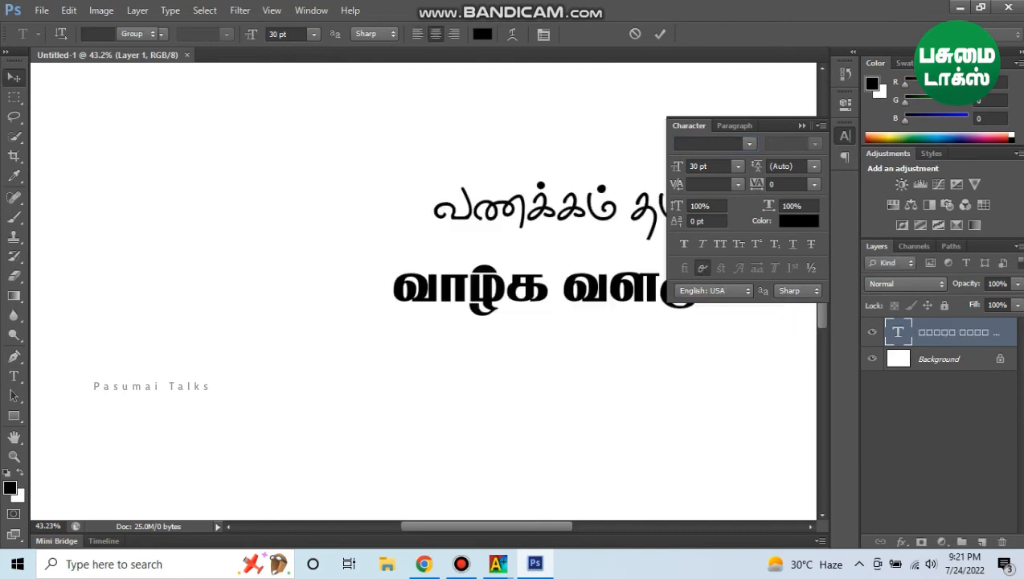
# - Move the two-line text block up to the upper area of the canvas
pyautogui.hotkey('ctrl', '0')
pyautogui.moveTo(462, 215); pyautogui.dragTo(446, 150)
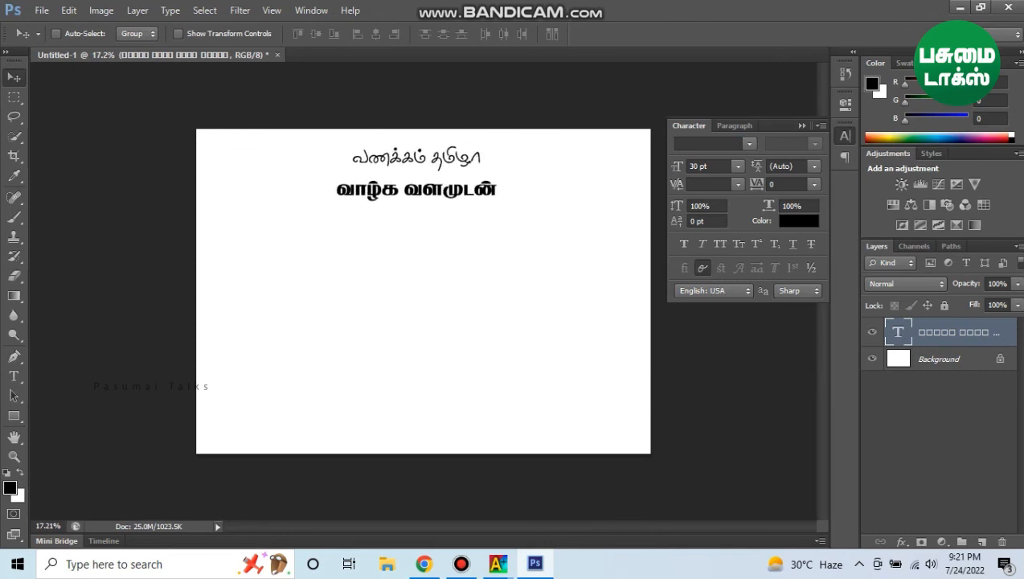
# - Fill a new layer with a diagonal orange-yellow-orange linear gradient across the canvas and place it behind the text layer
pyautogui.click(14, 416)
pyautogui.click(14, 295)
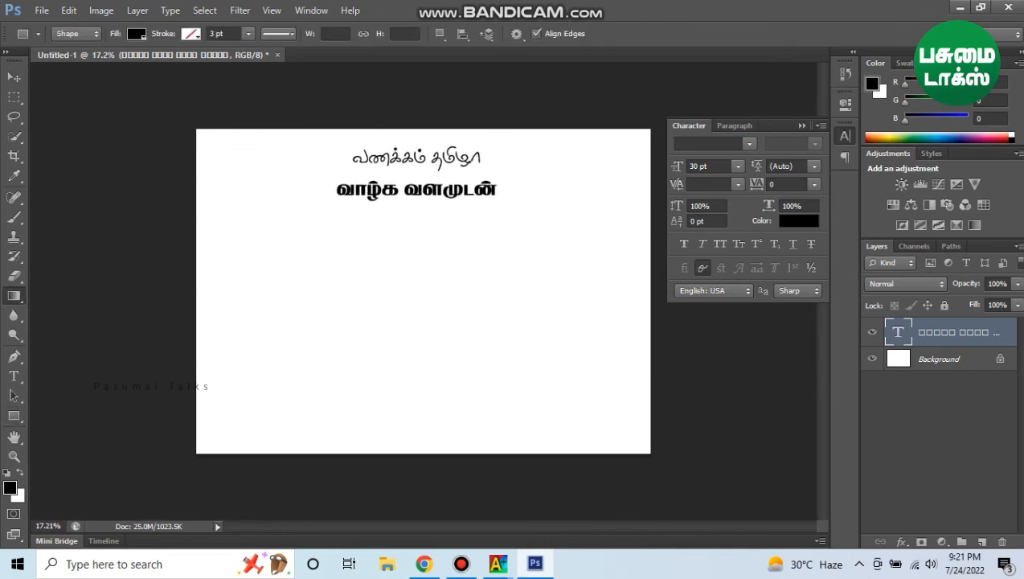
pyautogui.click(107, 34)
pyautogui.click(55, 87)
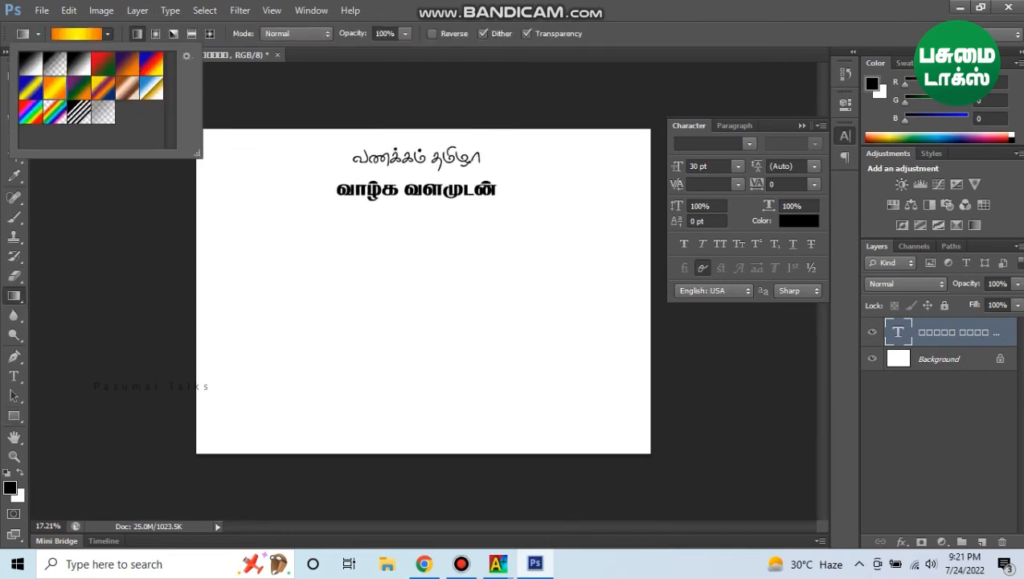
pyautogui.click(410, 173)
pyautogui.press('Return')
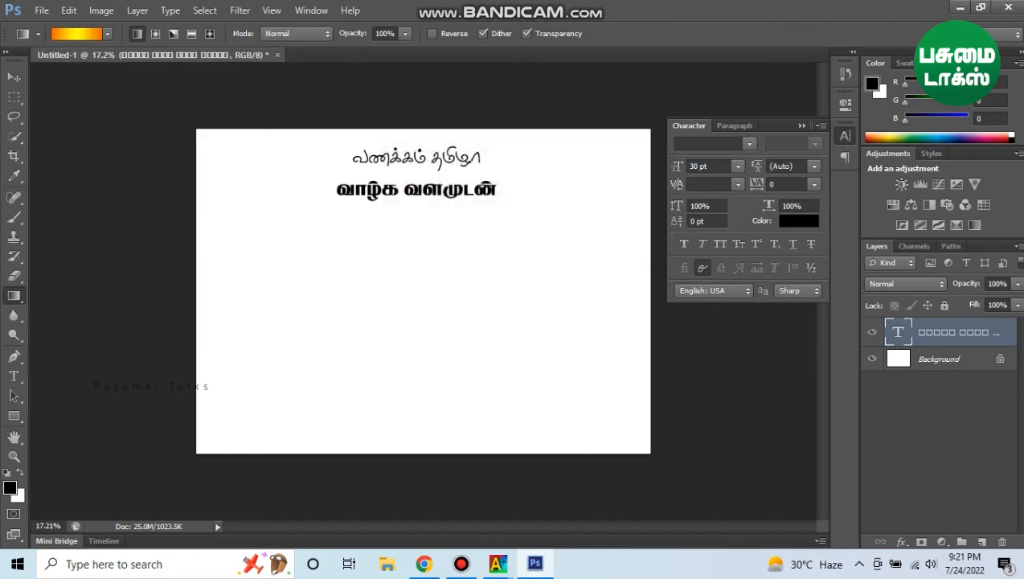
pyautogui.click(983, 542)
pyautogui.moveTo(221, 152); pyautogui.dragTo(631, 442)
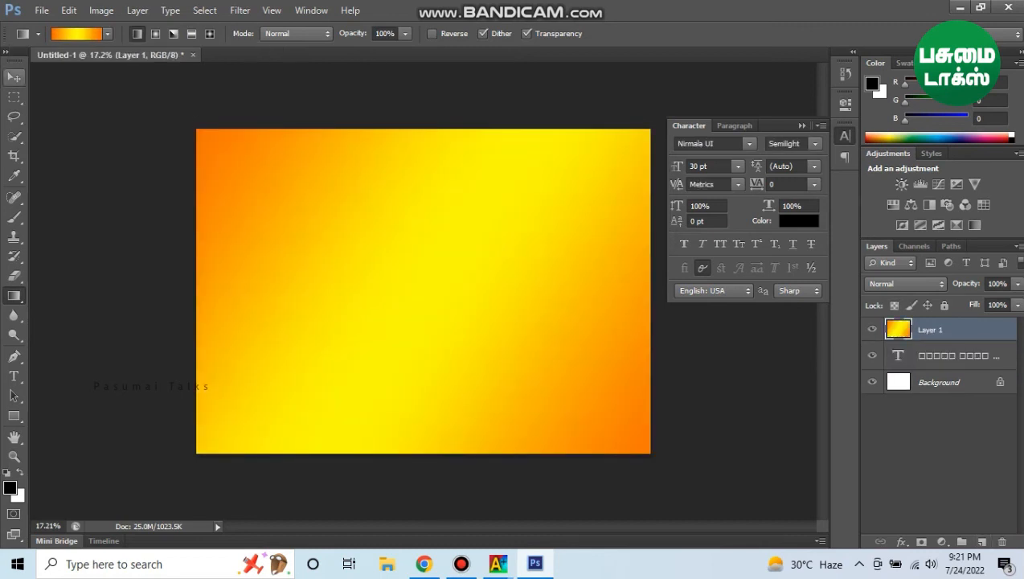
pyautogui.click(13, 77)
pyautogui.hotkey('ctrl', '[')
# - Color only the second line, "வாழ்க வளமுடன்", red and move the text block down to the middle of the canvas
pyautogui.click(13, 376)
pyautogui.moveTo(337, 190); pyautogui.dragTo(502, 189)
pyautogui.click(799, 221)
pyautogui.click(502, 167)
pyautogui.click(669, 126)
pyautogui.click(14, 78)
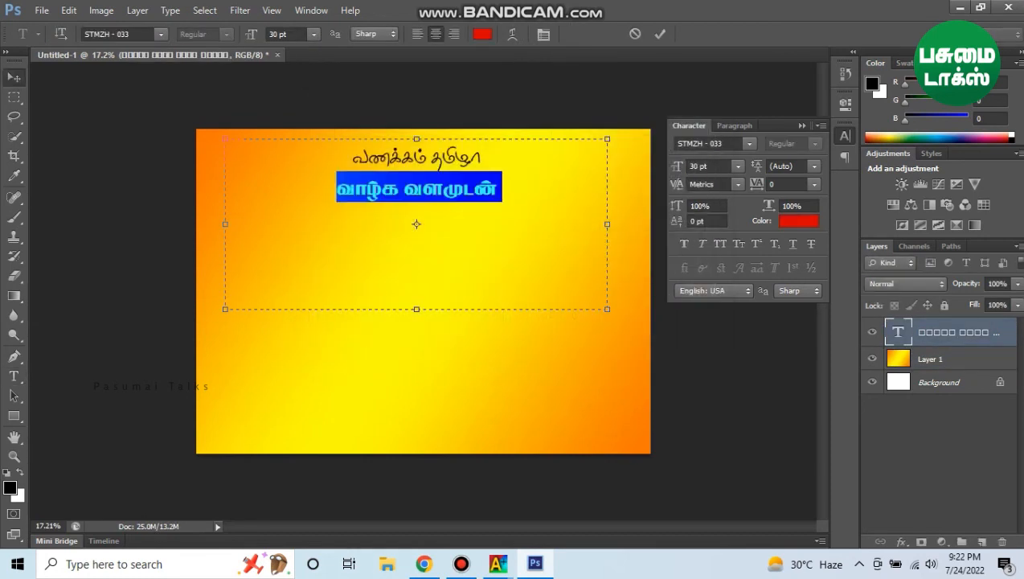
pyautogui.moveTo(455, 188); pyautogui.dragTo(455, 306)
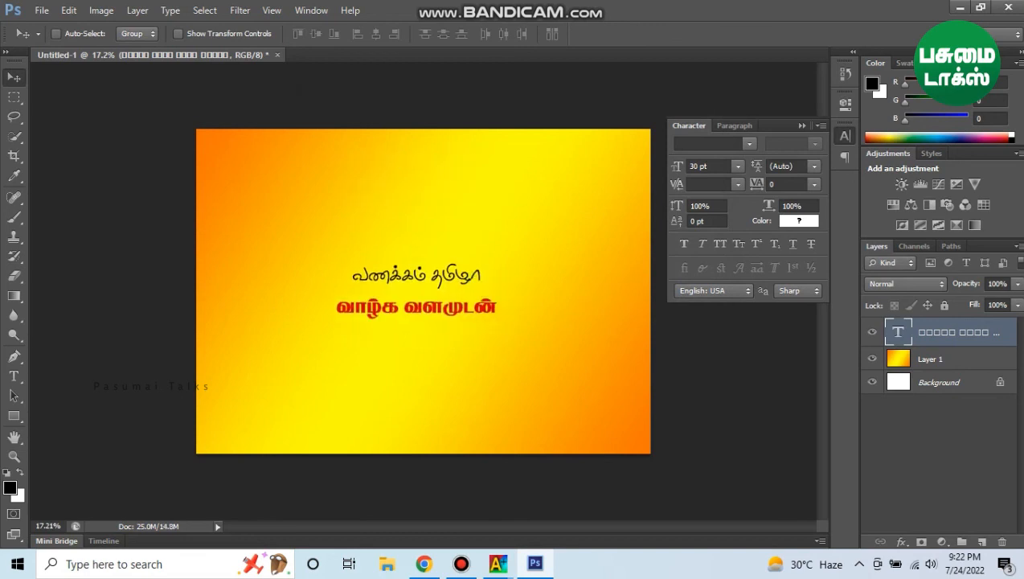
# - Select both lines of the text block for further formatting
pyautogui.scroll(3, 433, 290)
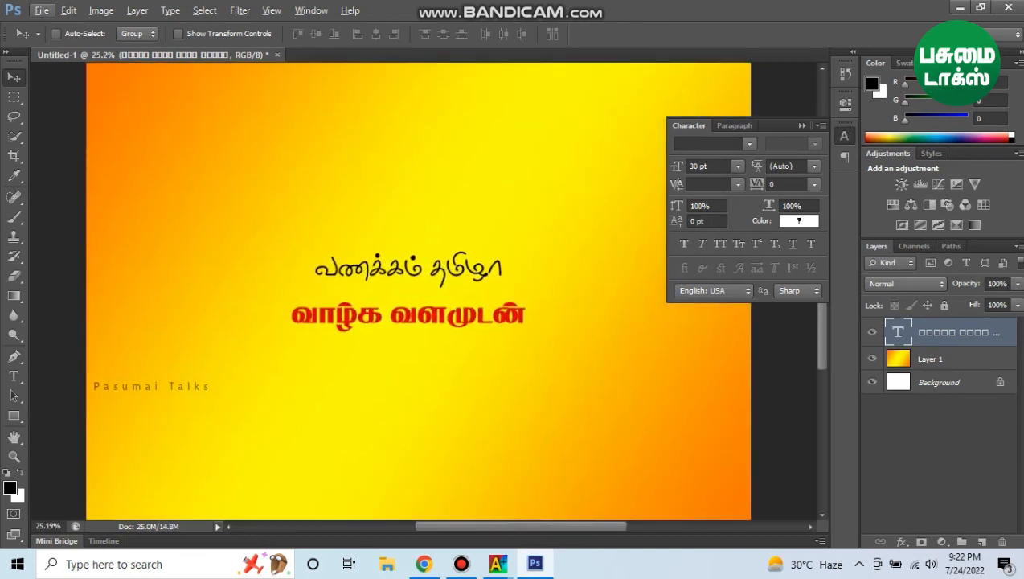
pyautogui.click(14, 375)
pyautogui.click(430, 267)
pyautogui.hotkey('ctrl', 'a')
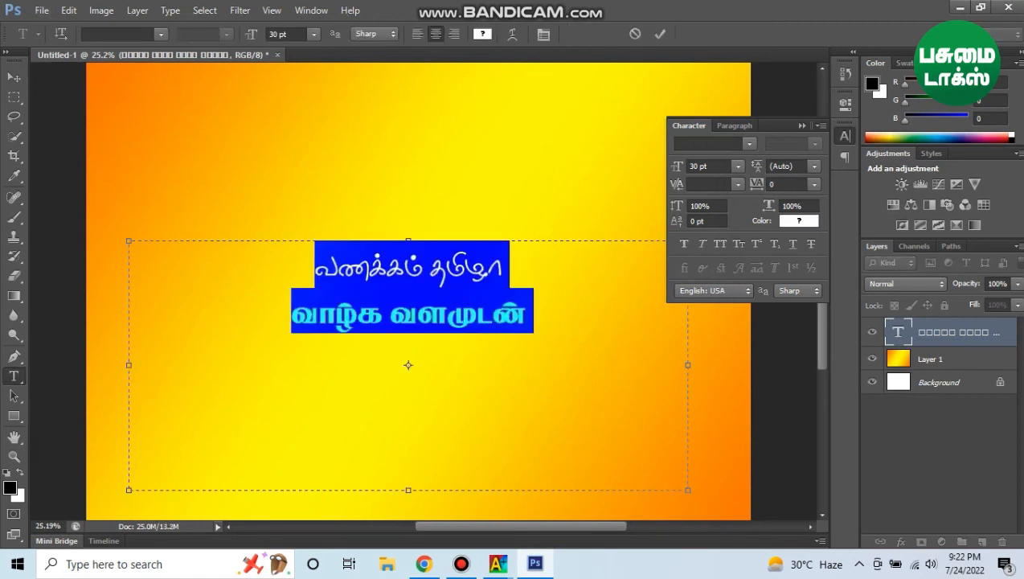